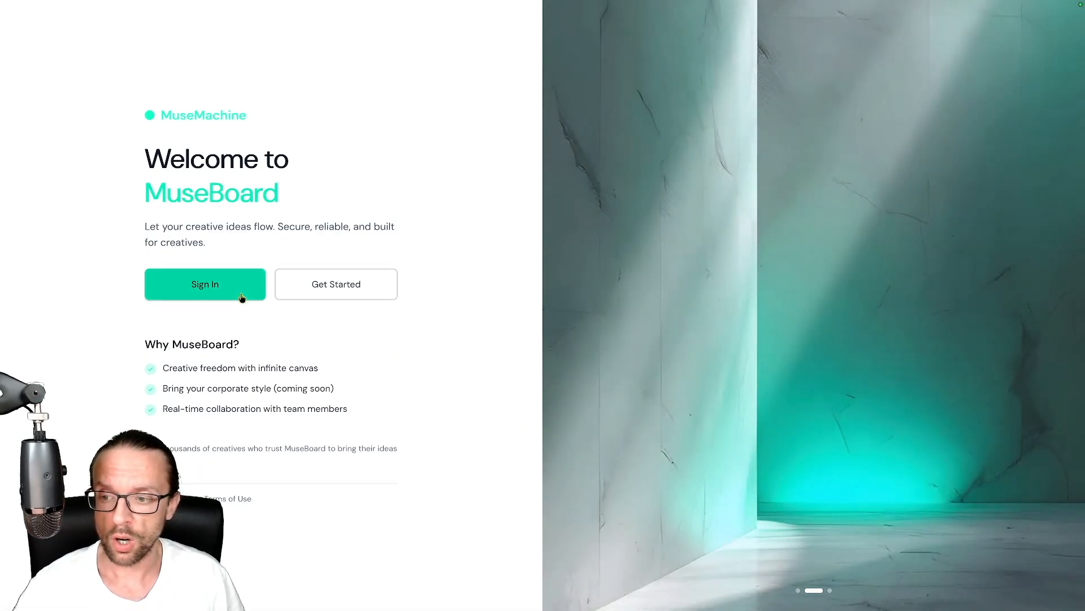
Step: Sign in to reach the dashboard listing 'Shapes of architecture #1' and 'Concept Car #1'
{"action": "left_click", "coordinate": [233, 285]}
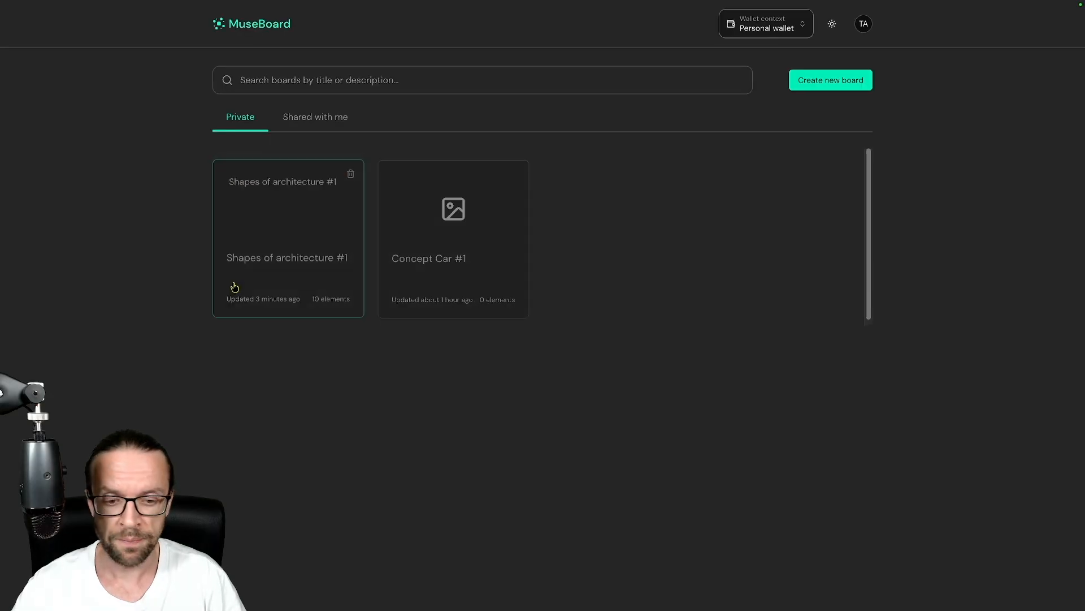
Step: Create and open a new board named 'Building Rendering'
{"action": "left_click", "coordinate": [824, 81]}
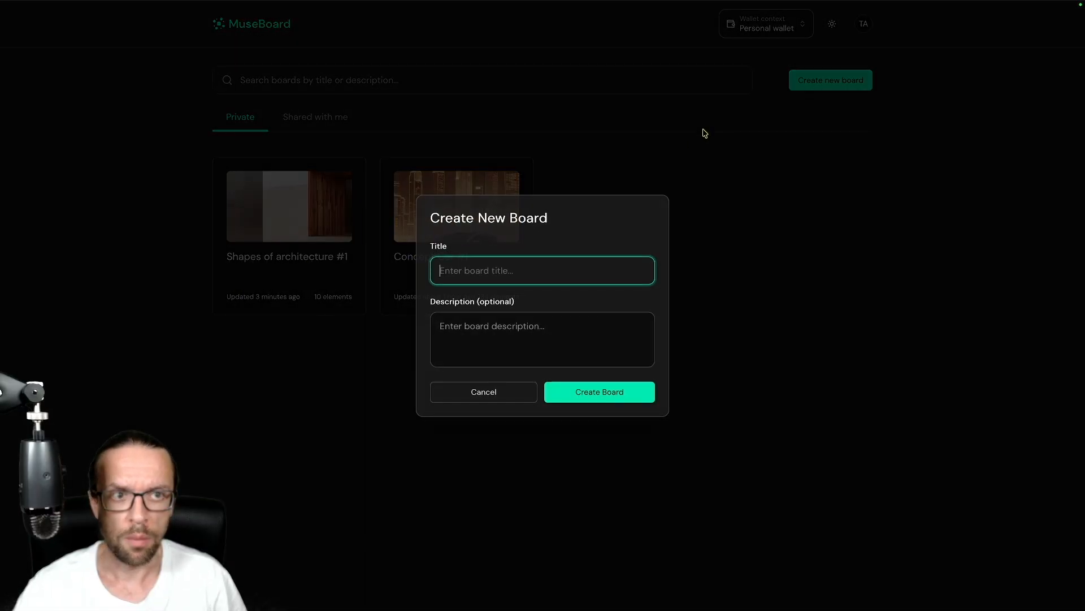
{"action": "type", "text": "B"}
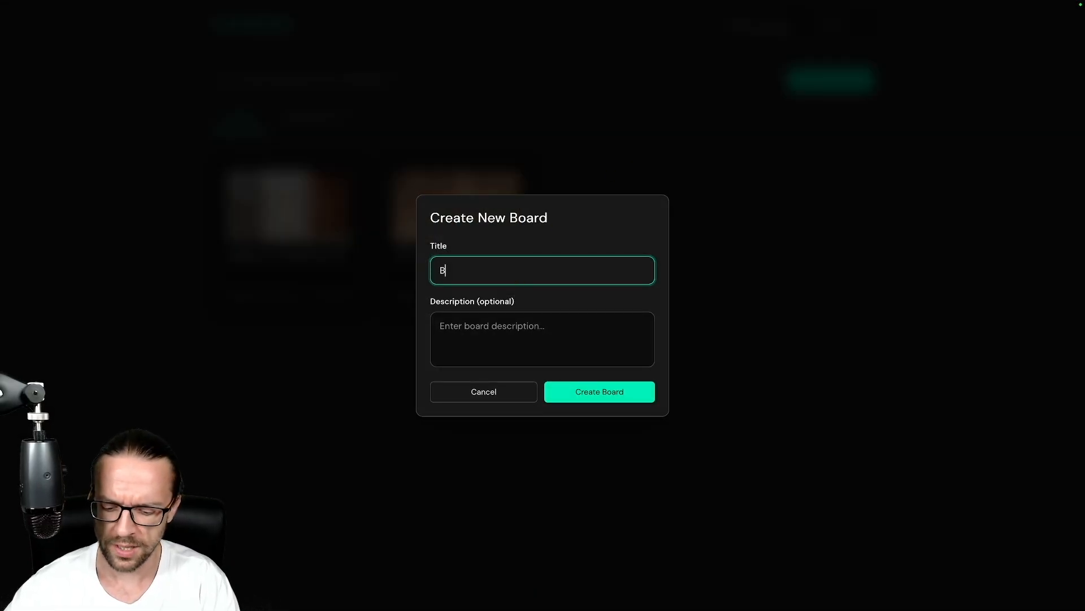
{"action": "type", "text": "uilding R"}
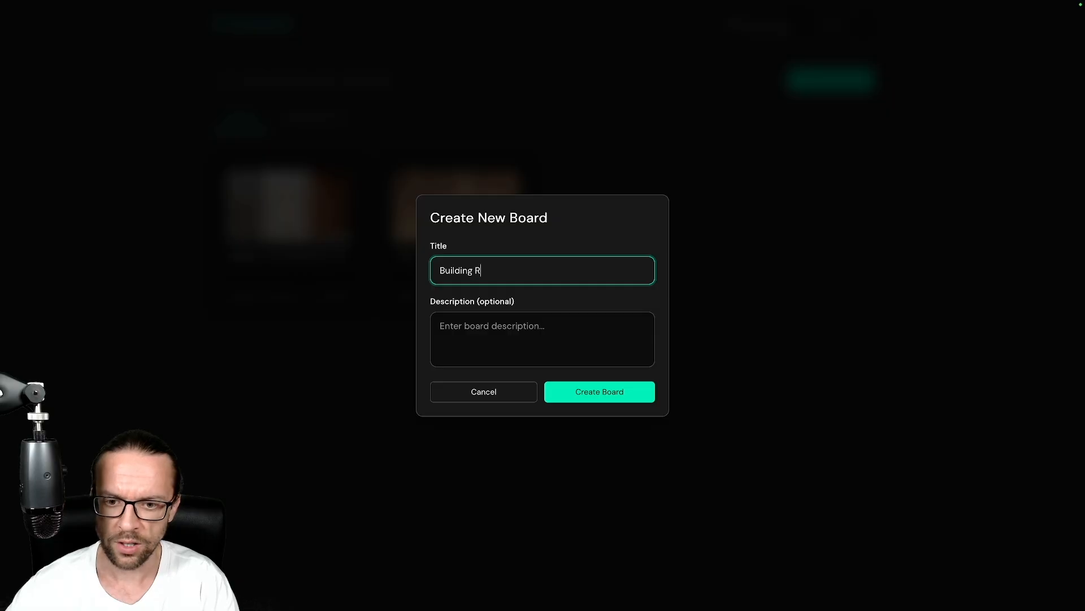
{"action": "type", "text": "endering"}
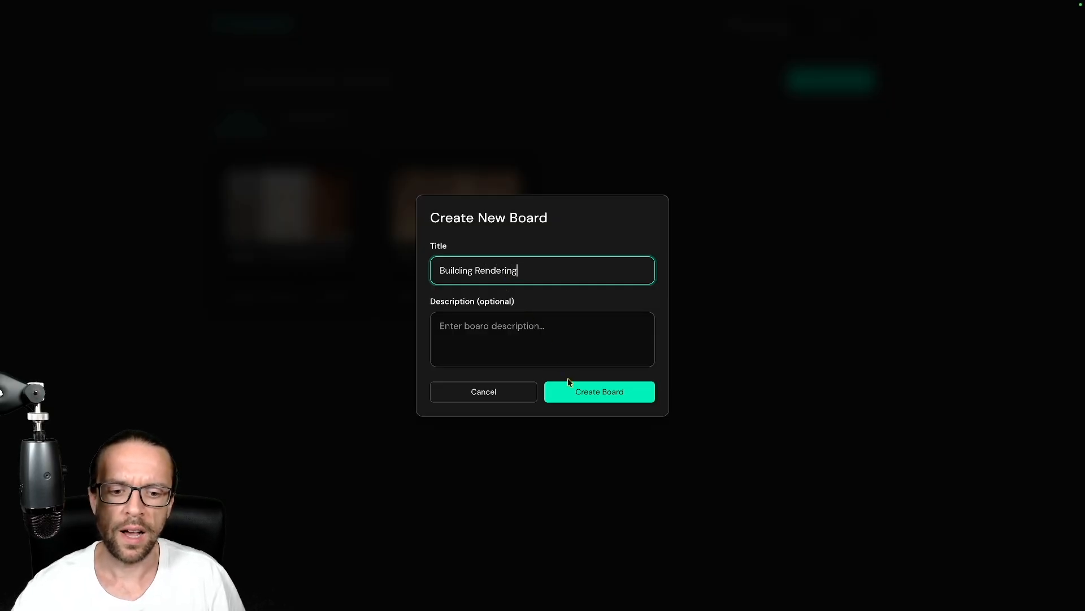
{"action": "left_click", "coordinate": [574, 391]}
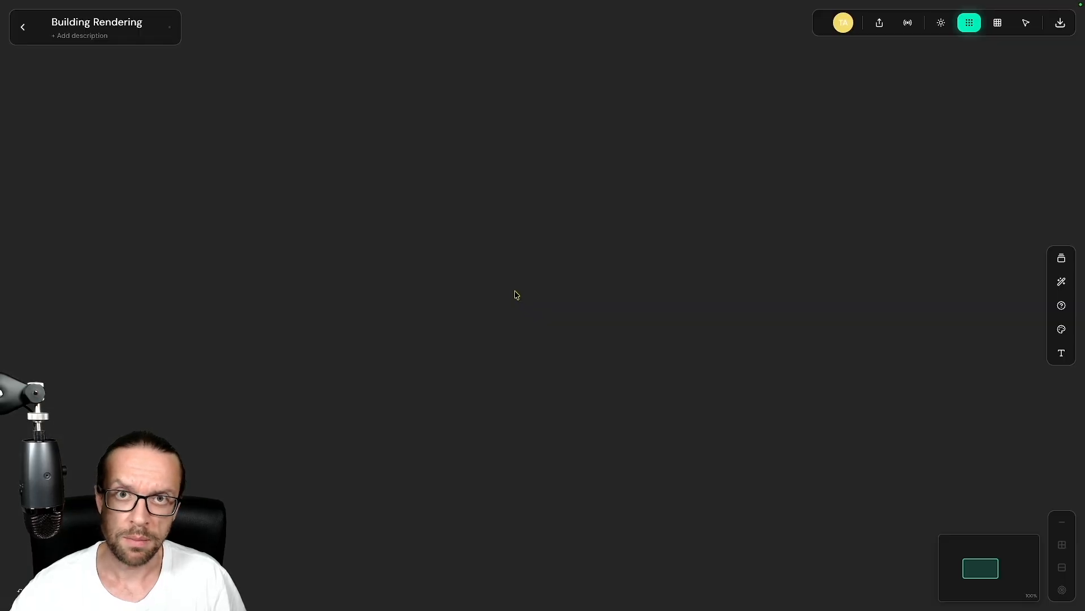
Step: Zoom the canvas out and back in to view the cube sketch on the board
{"action": "scroll", "coordinate": [514, 290], "scroll_direction": "down", "scroll_amount": 10}
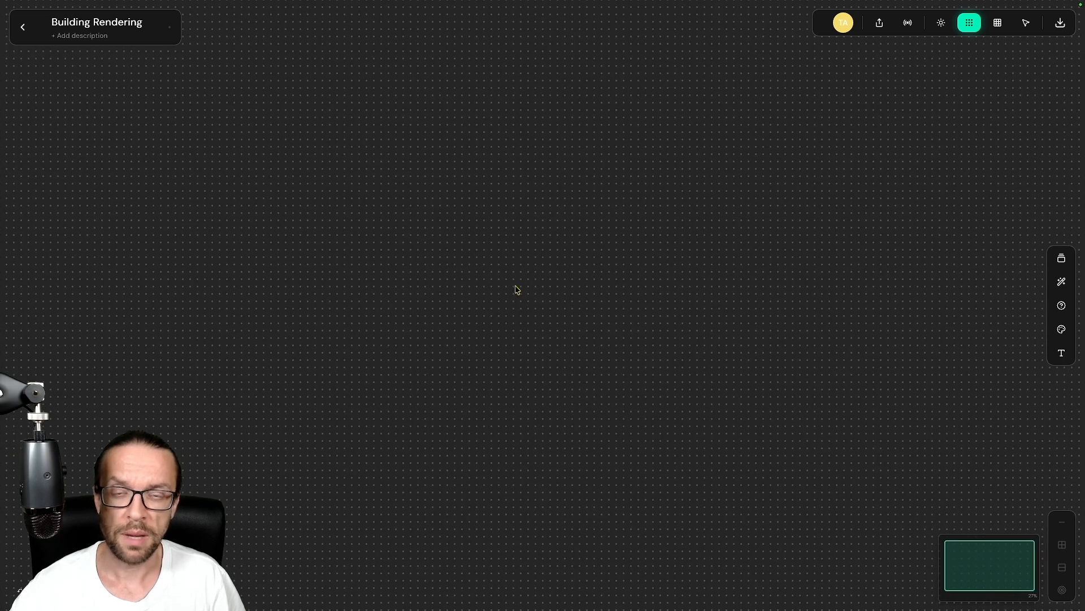
{"action": "scroll", "coordinate": [515, 297], "scroll_direction": "down", "scroll_amount": 2}
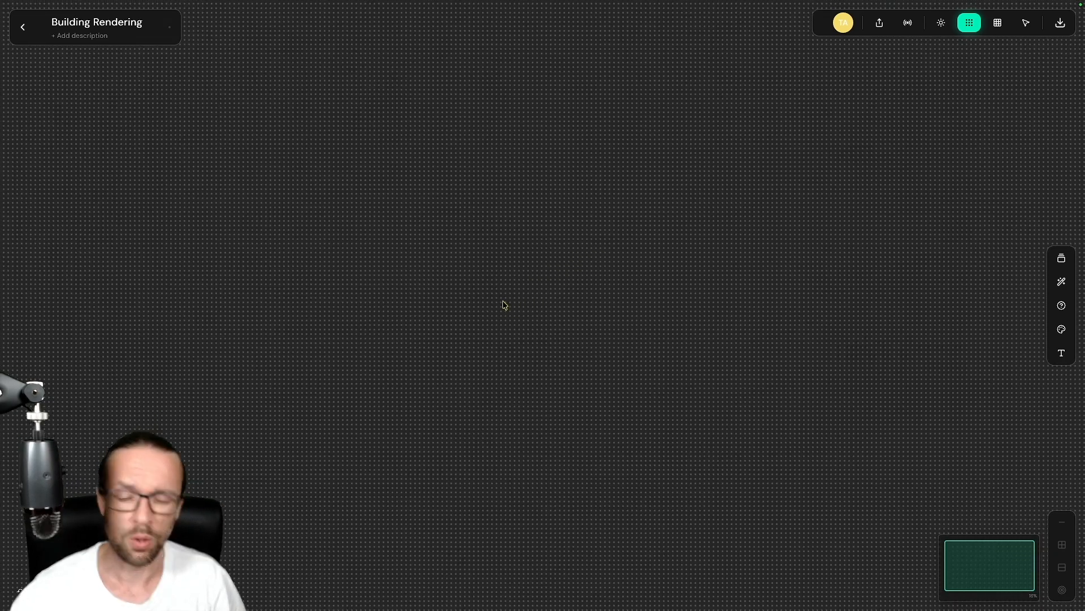
{"action": "scroll", "coordinate": [507, 301], "scroll_direction": "up", "scroll_amount": 1}
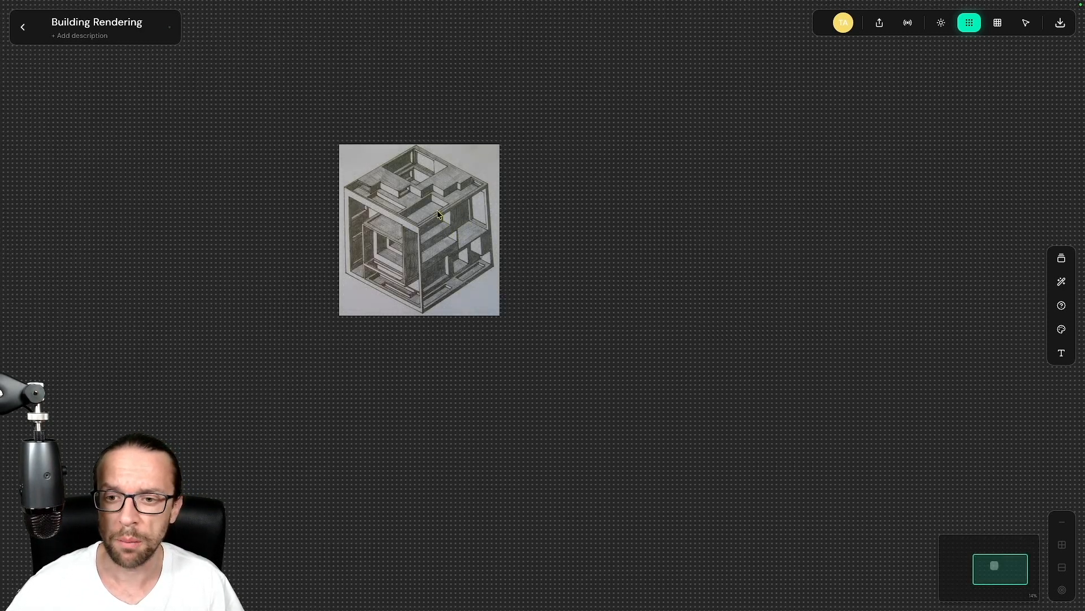
Step: Move the cube sketch up and to the left
{"action": "left_click", "coordinate": [436, 209]}
{"action": "left_click_drag", "start_coordinate": [407, 231], "coordinate": [345, 176]}
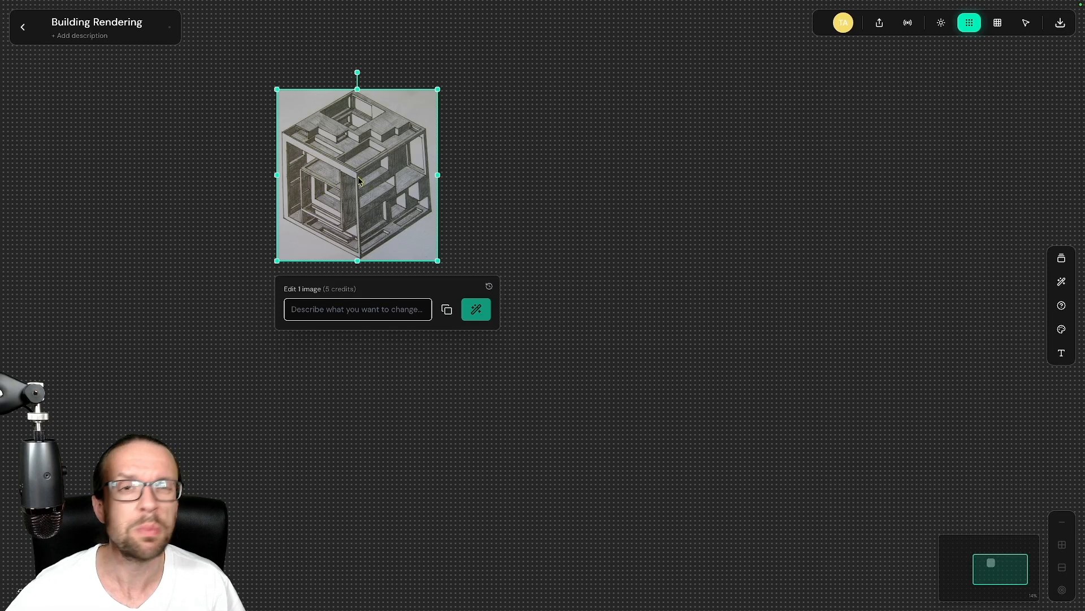
{"action": "left_click", "coordinate": [526, 159]}
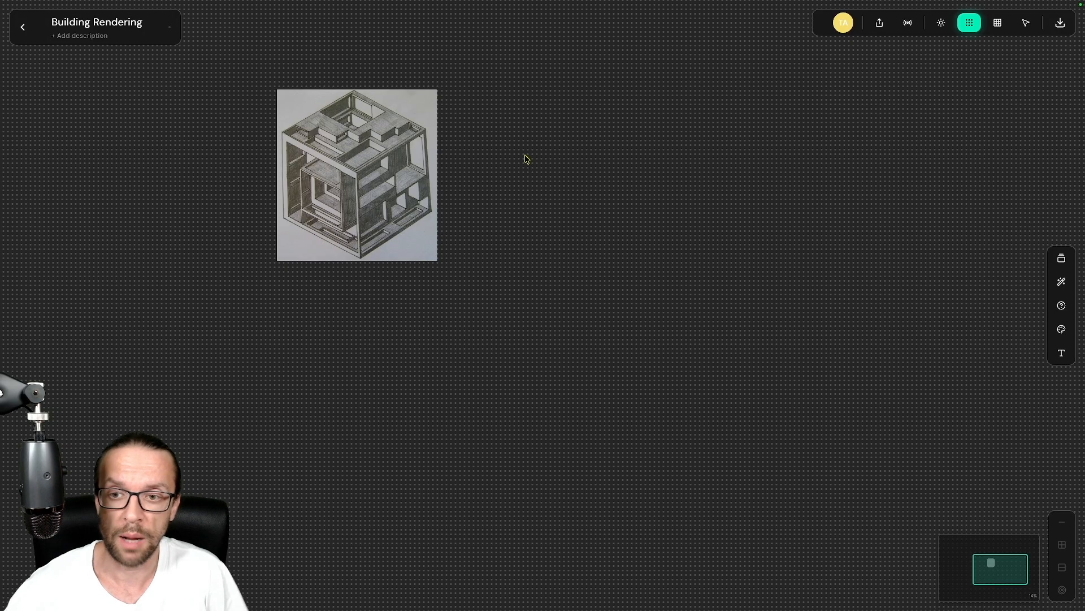
Step: Duplicate the sketch into four copies and arrange them in a 2x2 grid
{"action": "left_click_drag", "start_coordinate": [554, 28], "coordinate": [154, 311]}
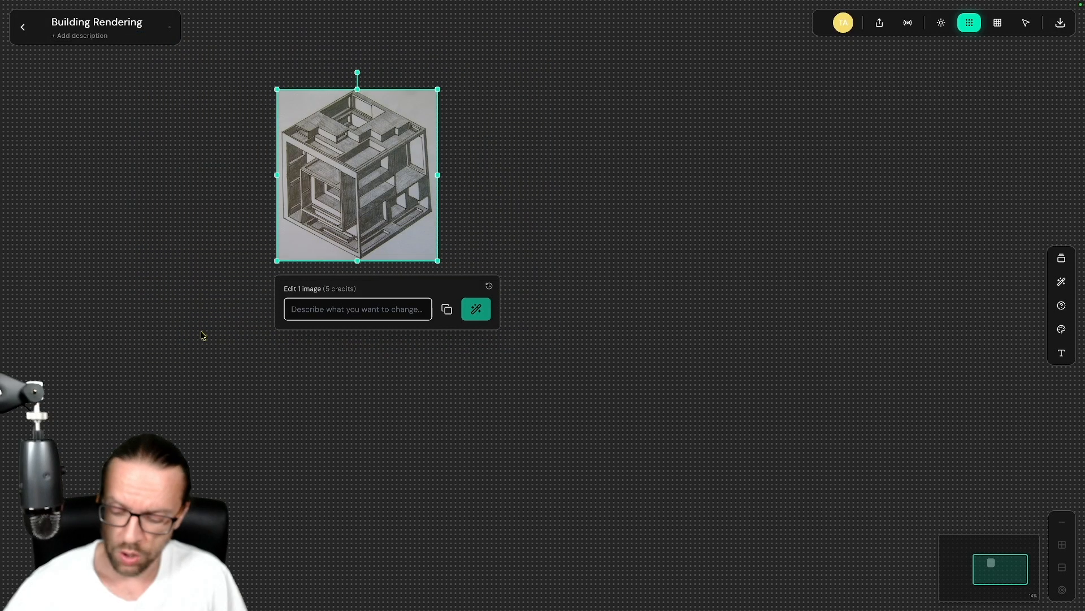
{"action": "key", "text": "ctrl+d"}
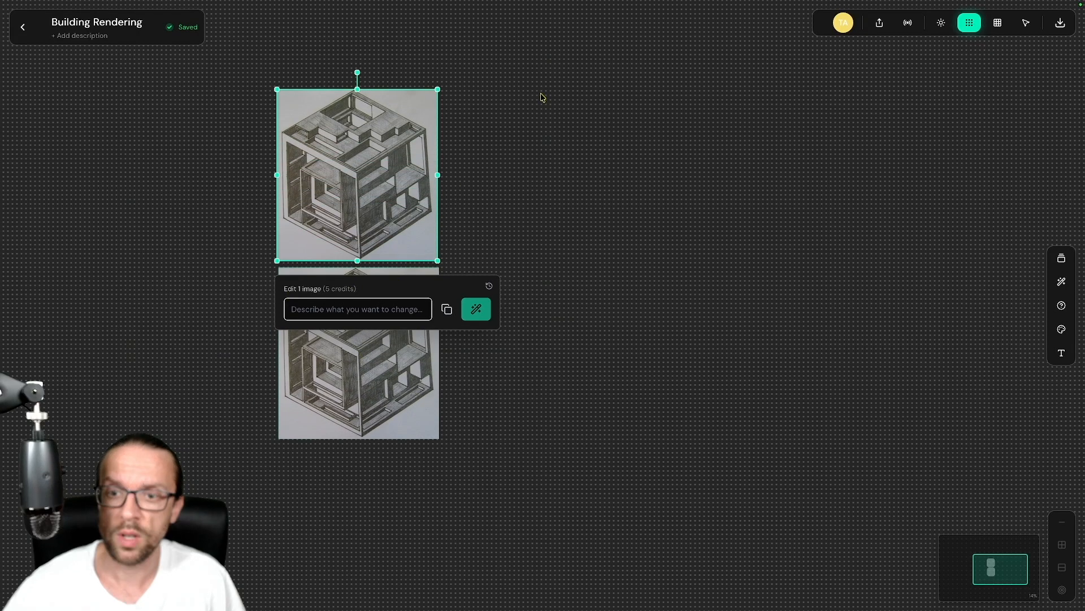
{"action": "left_click_drag", "start_coordinate": [544, 69], "coordinate": [242, 446]}
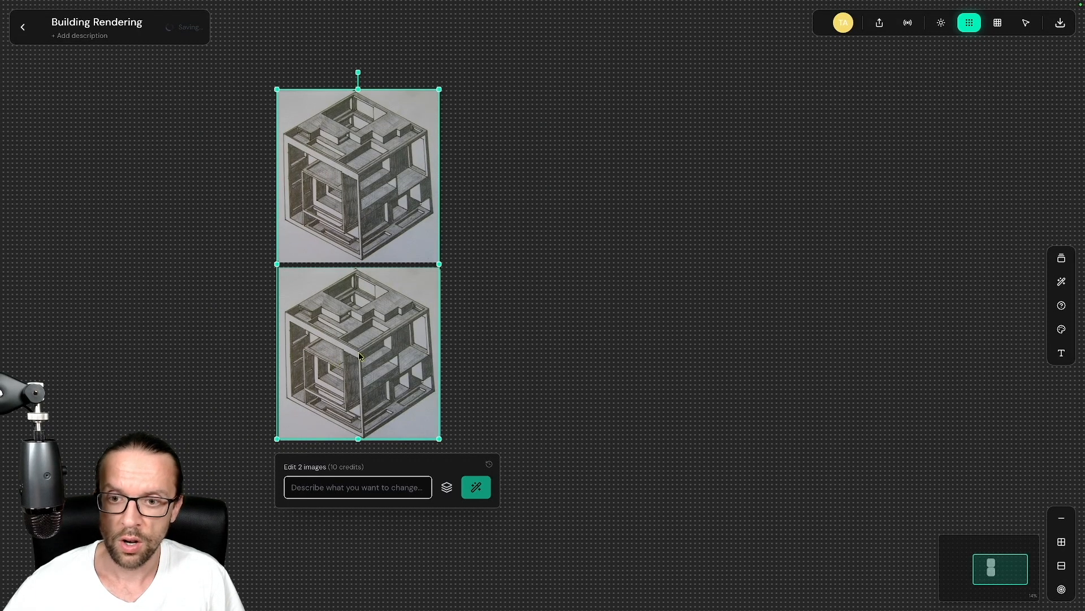
{"action": "key", "text": "ctrl+v"}
{"action": "left_click_drag", "start_coordinate": [650, 81], "coordinate": [260, 418]}
{"action": "left_click", "coordinate": [1062, 544]}
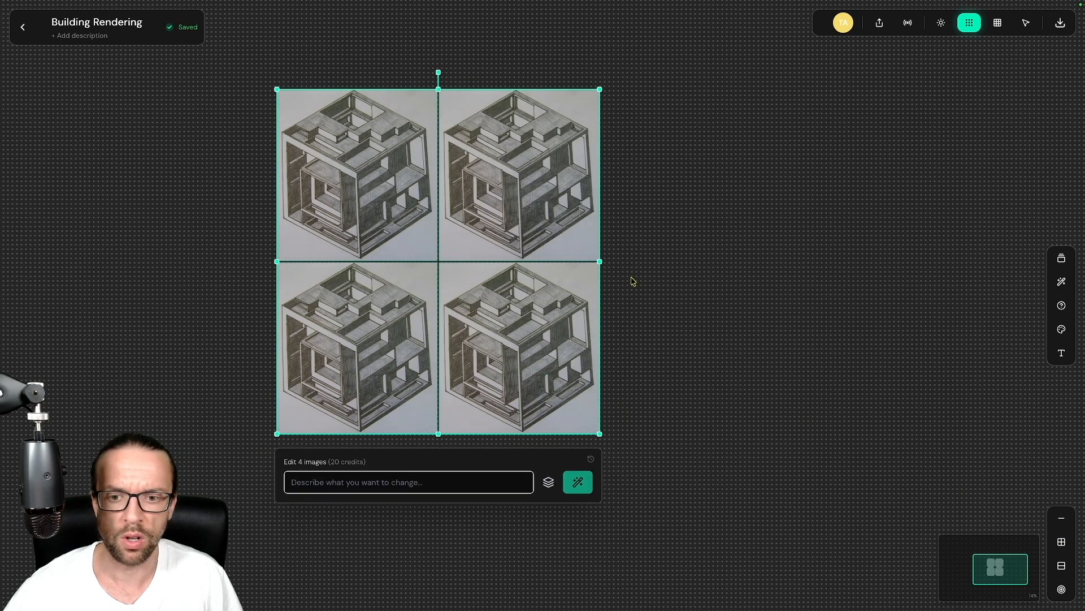
{"action": "left_click", "coordinate": [380, 481]}
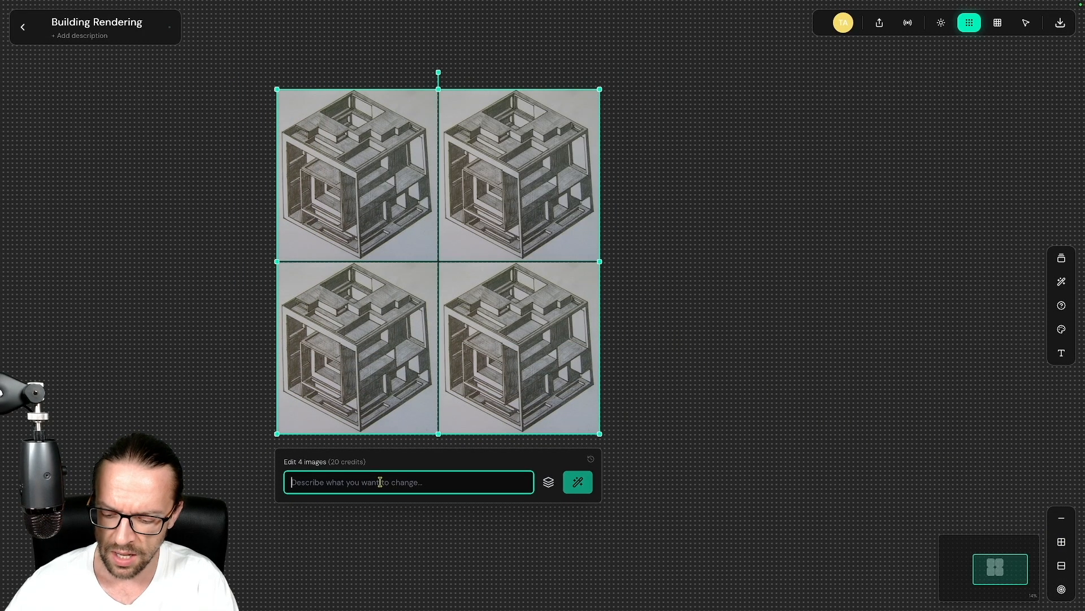
Step: Enter the edit prompt 'create a realistic rendering of a white concret house with glass and plants on the rooftop'
{"action": "type", "text": "create "}
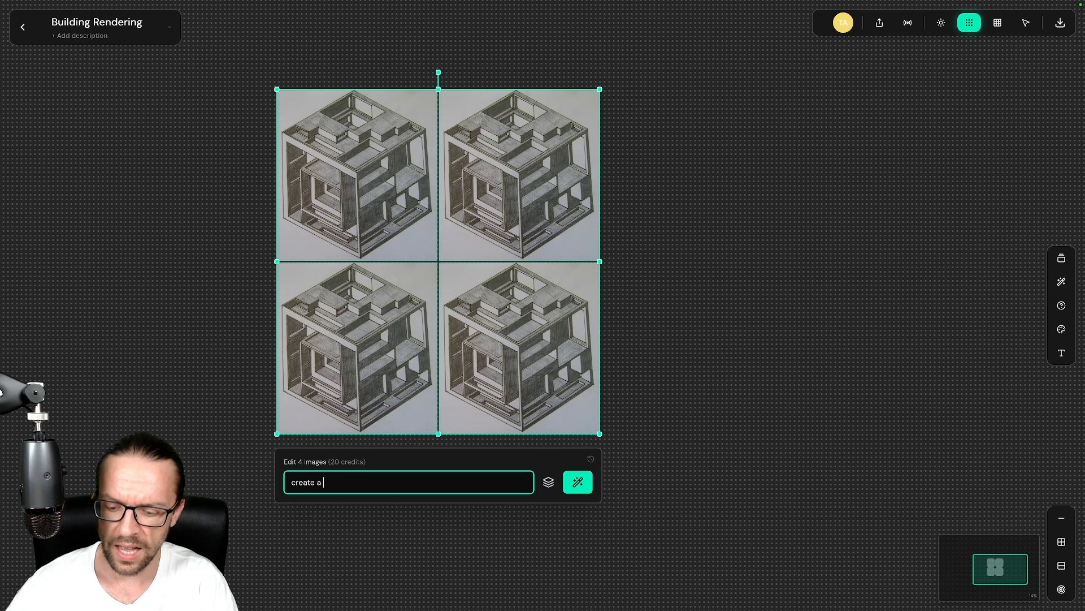
{"action": "type", "text": "a reali"}
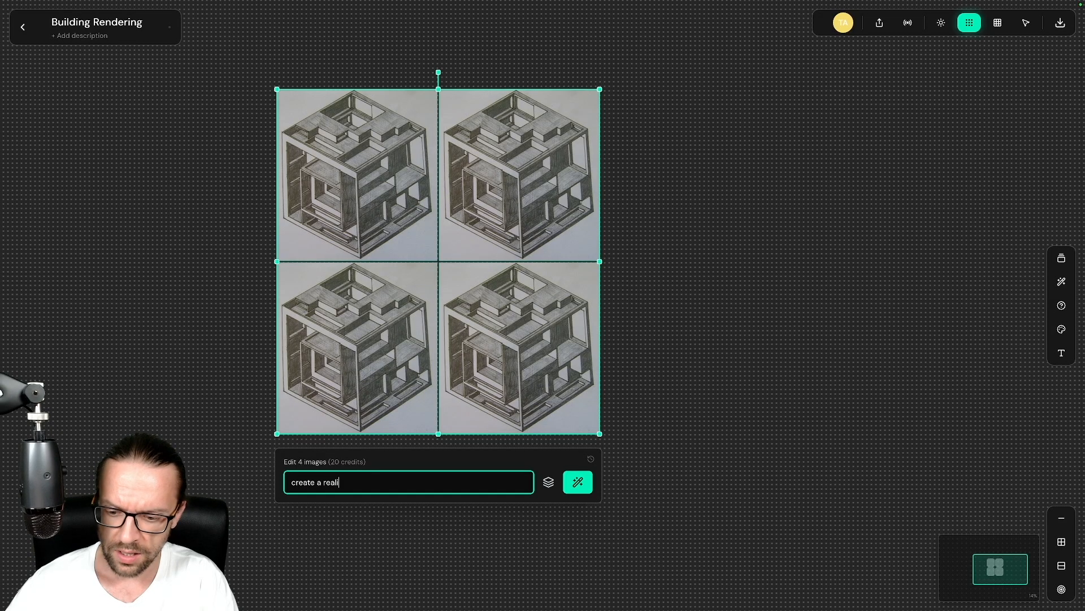
{"action": "type", "text": "stic rendering of"}
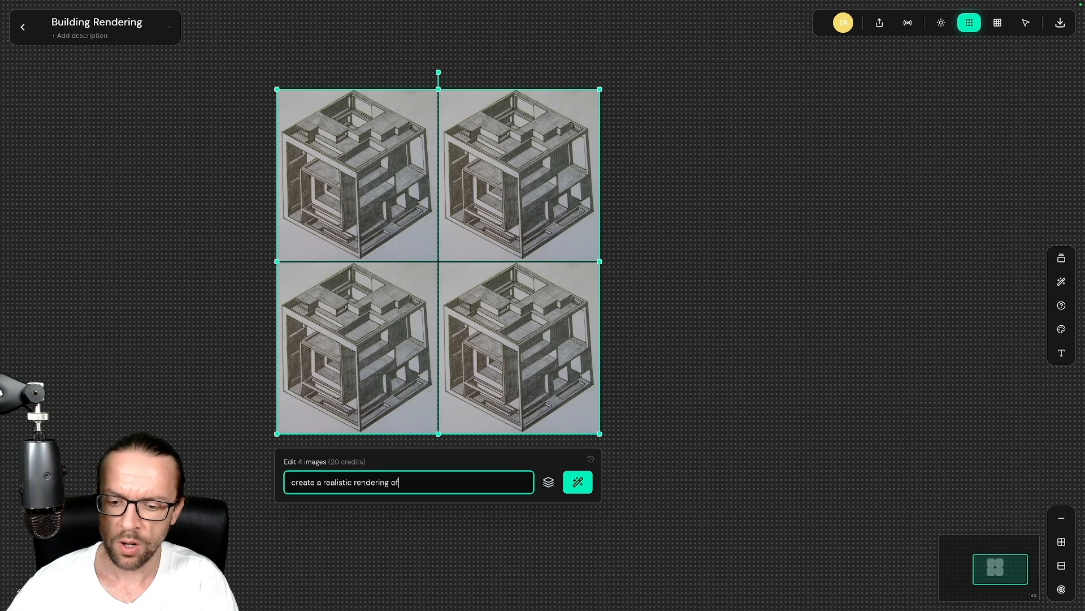
{"action": "type", "text": " a white concret ho"}
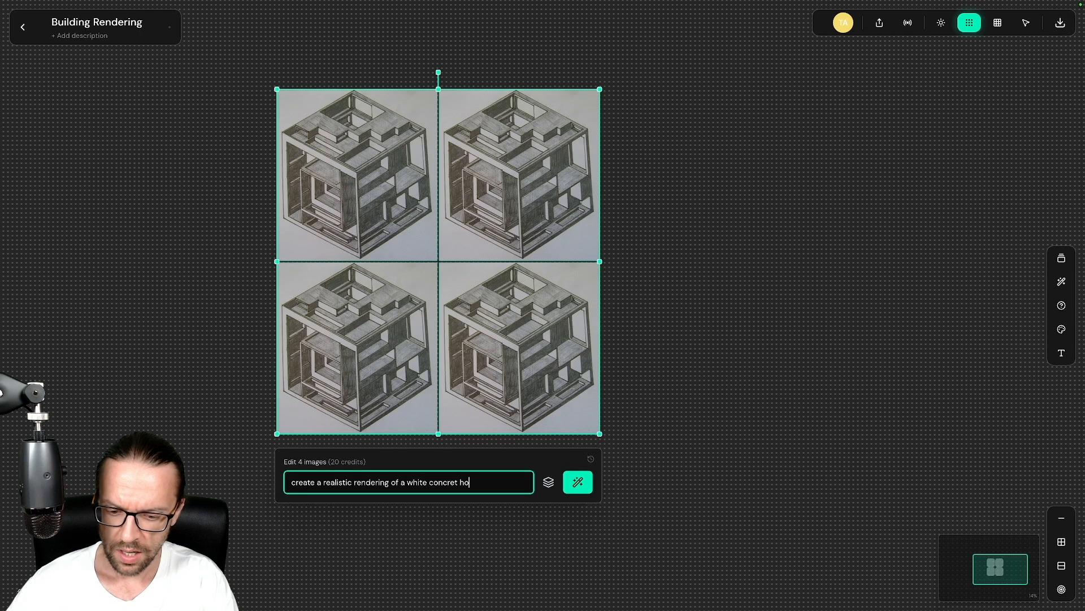
{"action": "type", "text": "use with glass and"}
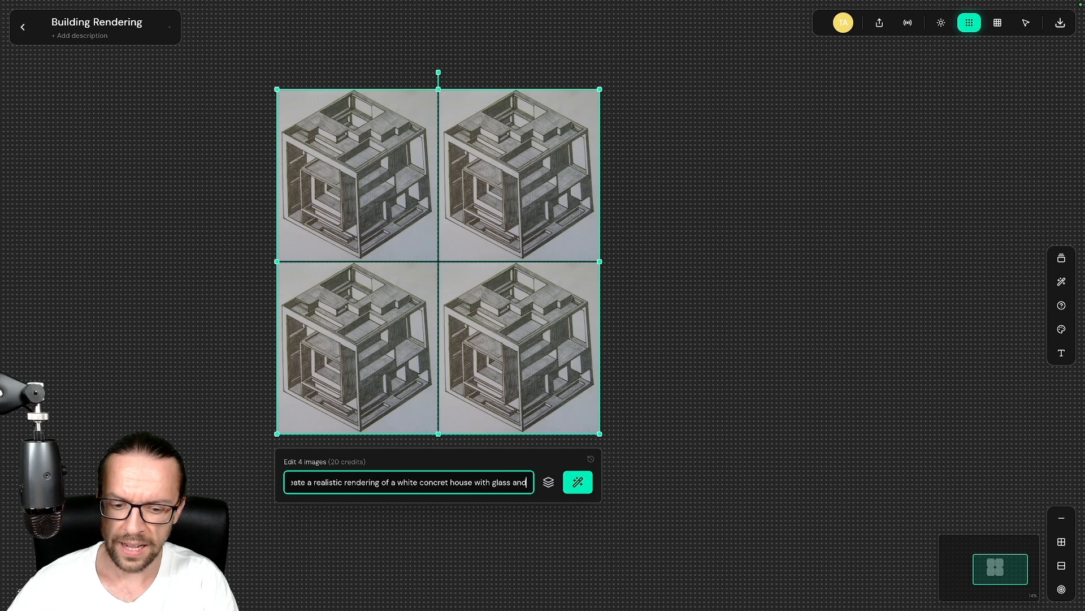
{"action": "type", "text": " plants of"}
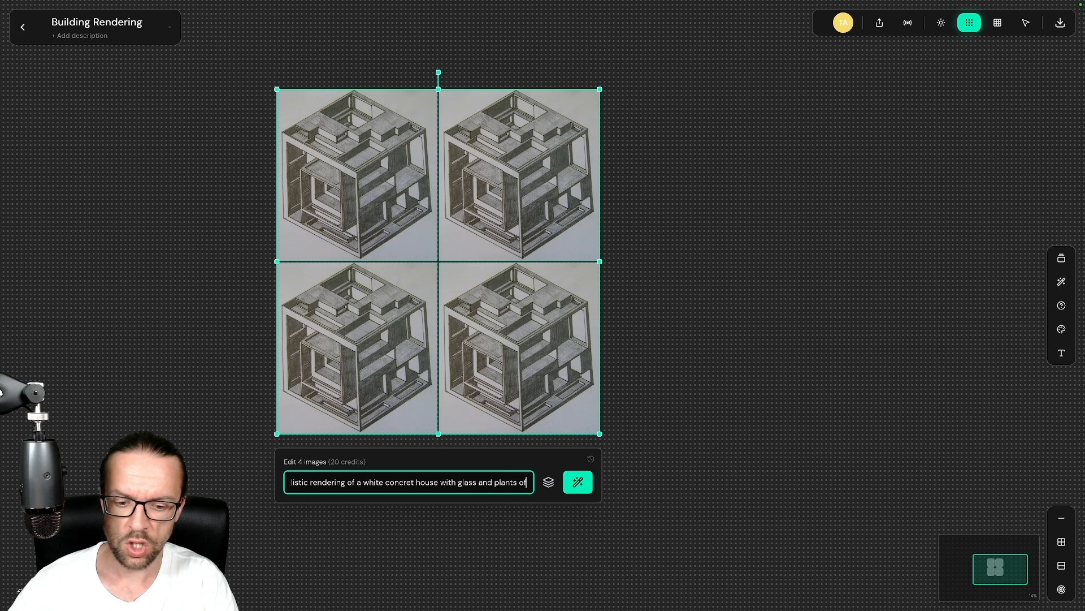
{"action": "key", "text": "BackSpace"}
{"action": "type", "text": "n the roof"}
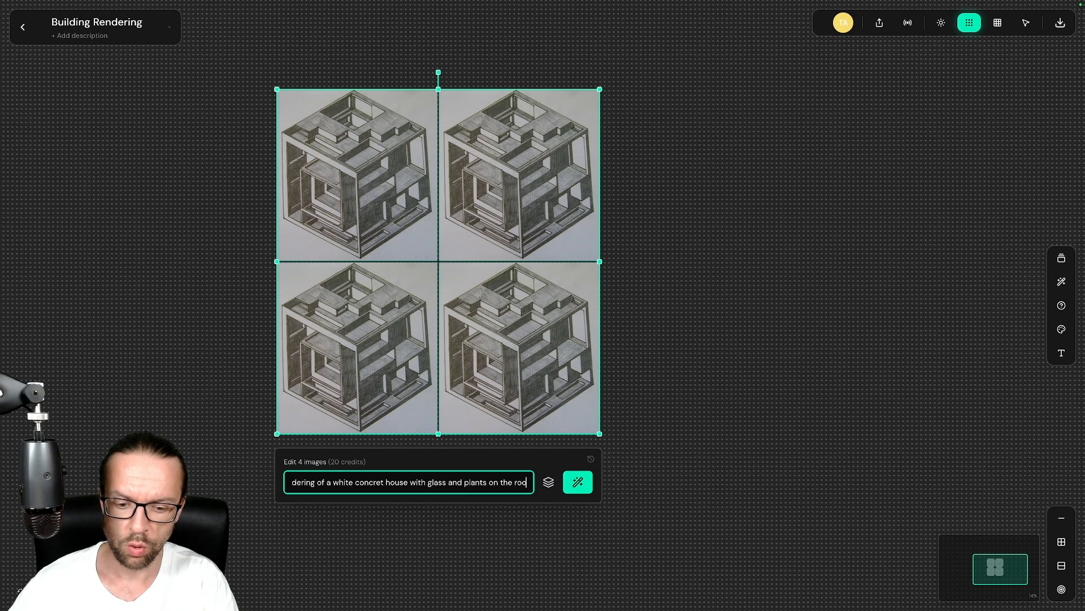
{"action": "type", "text": "top"}
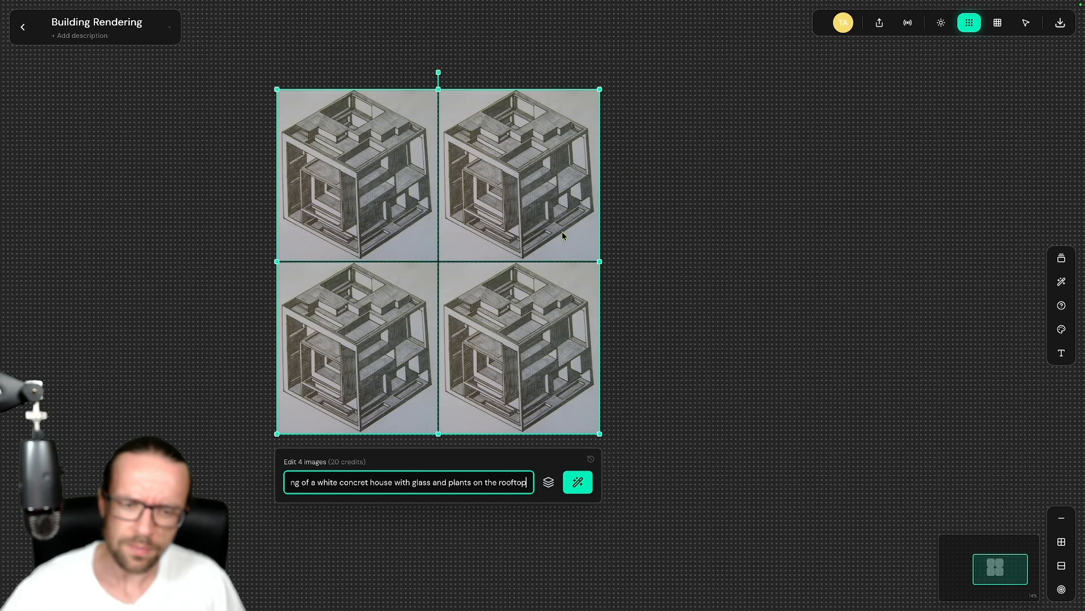
Step: Generate the edited renderings, then raise the image count and shift interpretation toward Focused
{"action": "left_click", "coordinate": [578, 481]}
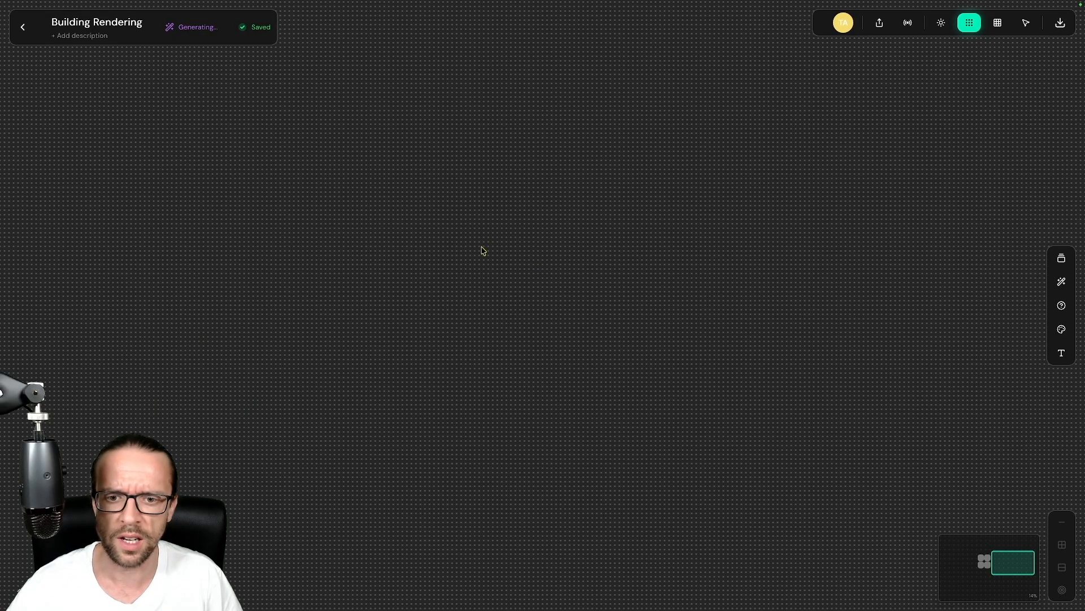
{"action": "left_click", "coordinate": [687, 219]}
{"action": "left_click", "coordinate": [686, 219]}
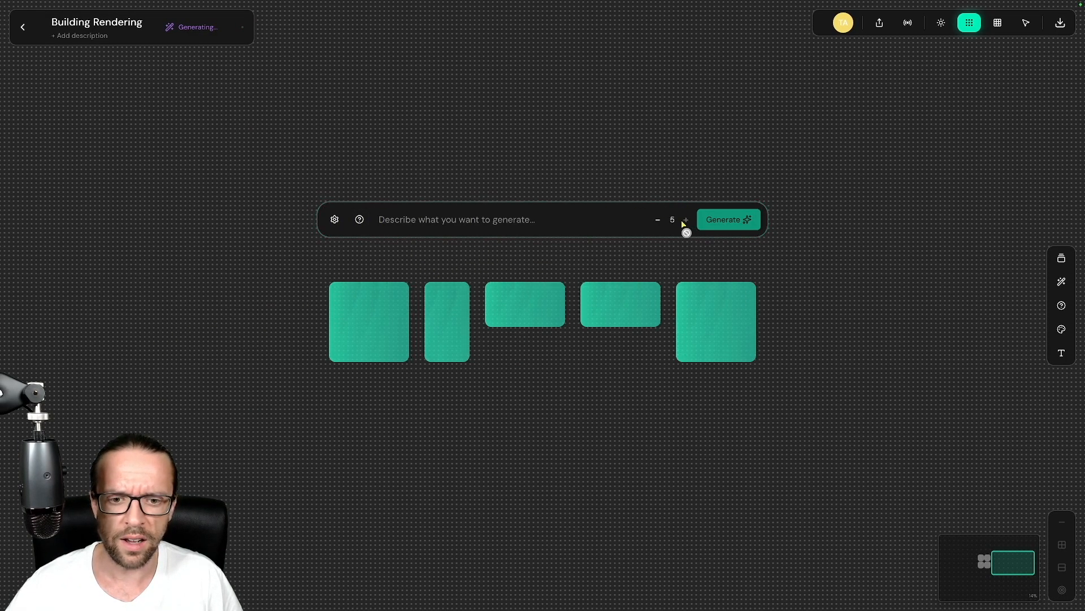
{"action": "left_click", "coordinate": [335, 220]}
{"action": "left_click_drag", "start_coordinate": [541, 265], "coordinate": [418, 266]}
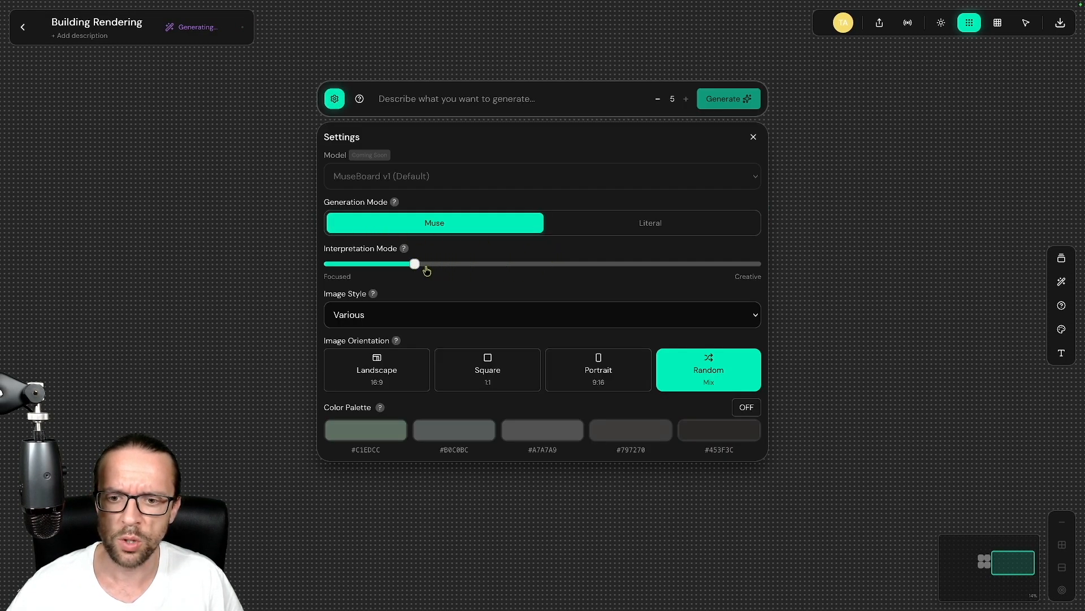
Step: Choose Painting image style and enable the colour palette with first colour #050703
{"action": "left_click", "coordinate": [429, 321]}
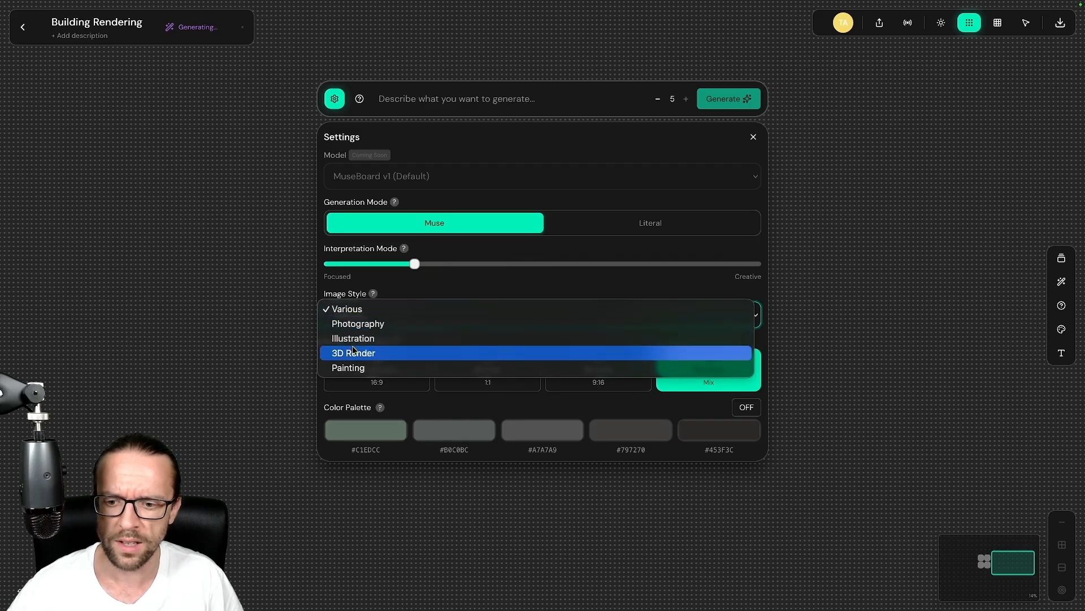
{"action": "left_click", "coordinate": [419, 367]}
{"action": "left_click", "coordinate": [746, 407]}
{"action": "left_click", "coordinate": [345, 432]}
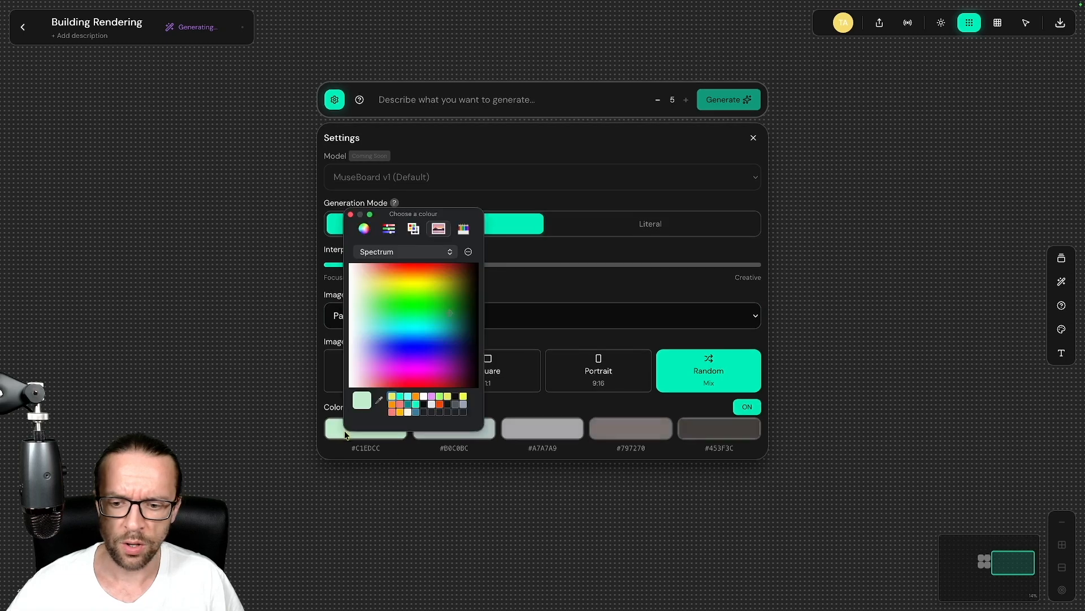
{"action": "left_click_drag", "start_coordinate": [438, 309], "coordinate": [479, 310]}
{"action": "left_click", "coordinate": [475, 310]}
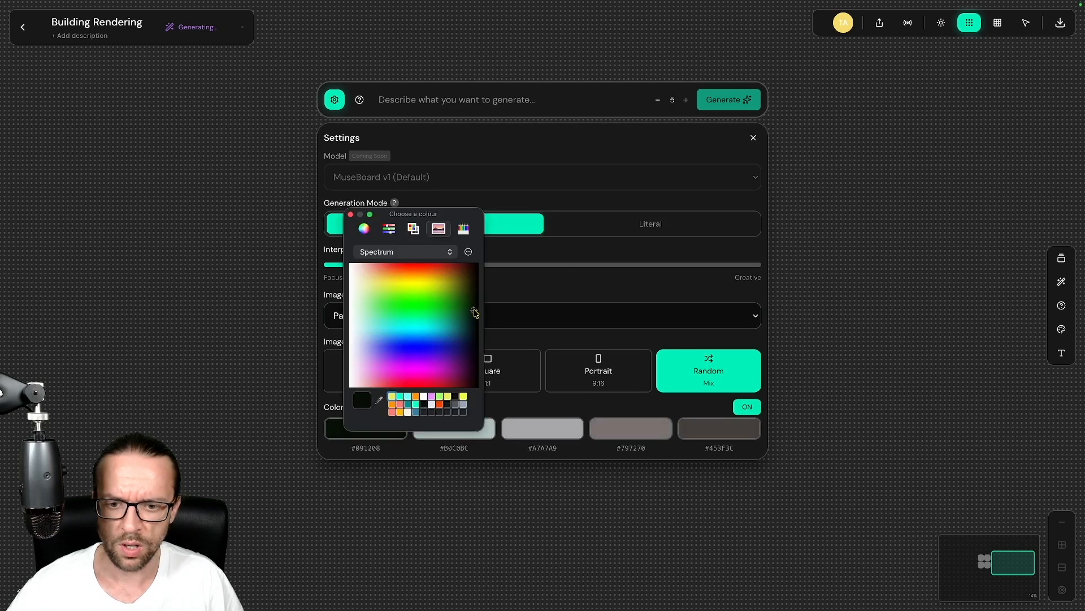
{"action": "left_click", "coordinate": [351, 215]}
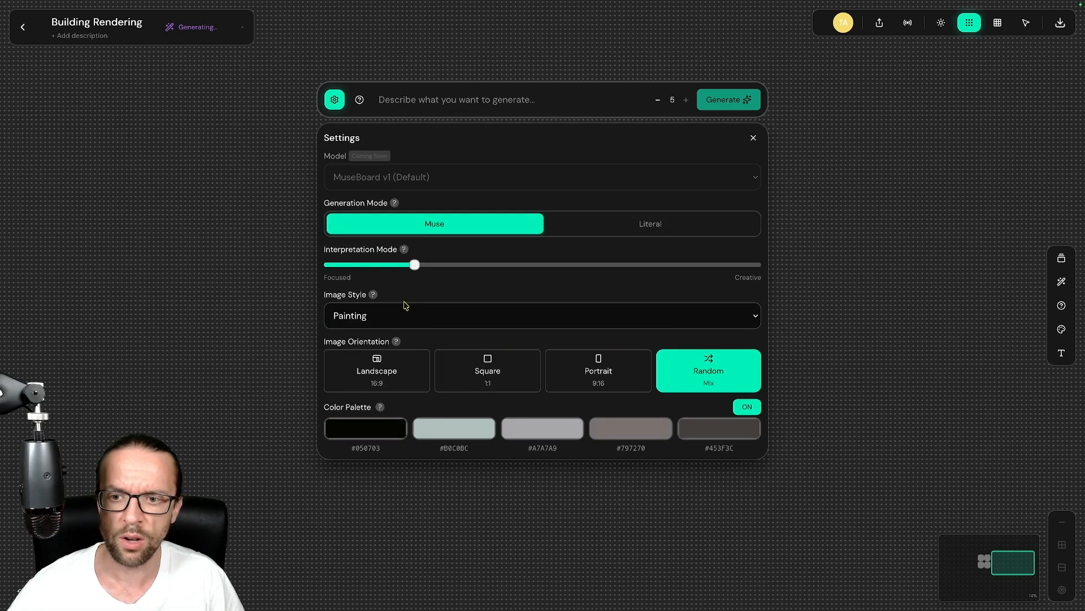
{"action": "left_click", "coordinate": [442, 97]}
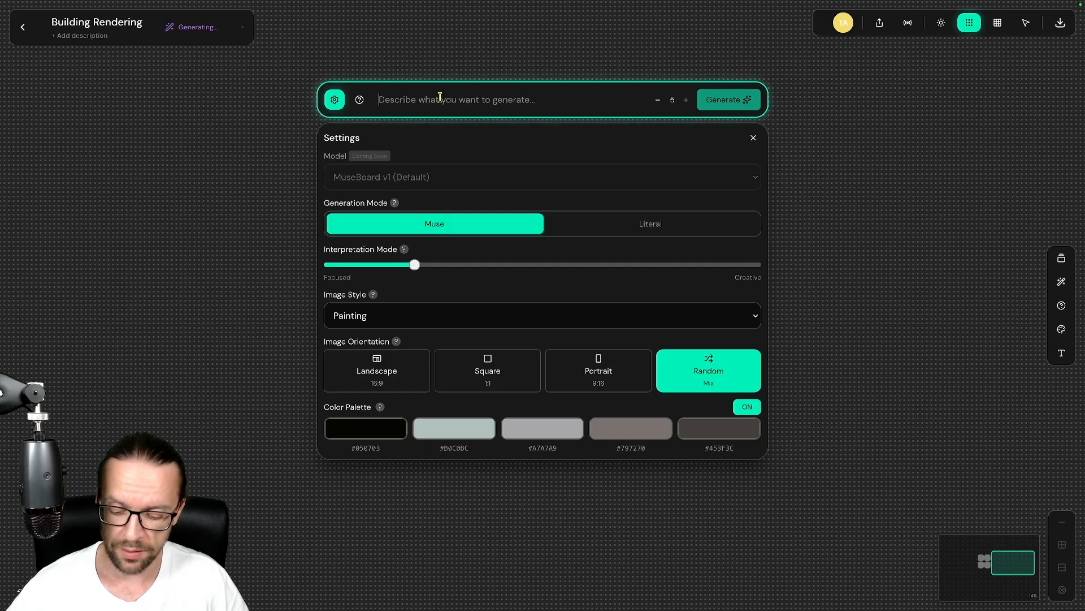
Step: Generate images from 'sketch of a complex cube building' and bring the four renderings into view
{"action": "type", "text": "sketch of a"}
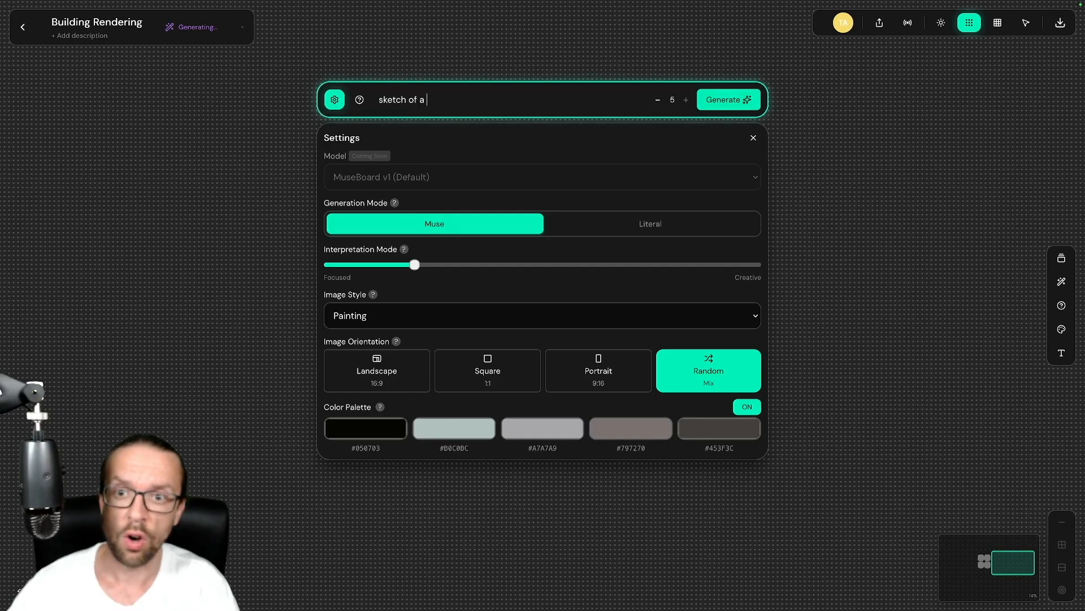
{"action": "type", "text": " complex "}
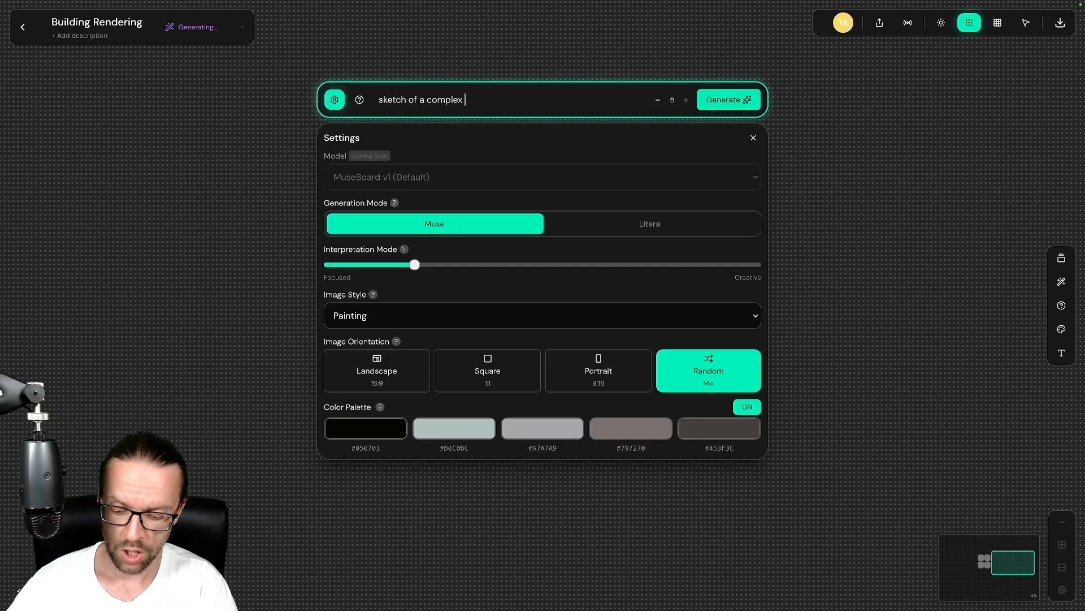
{"action": "type", "text": "cuib"}
{"action": "key", "text": "BackSpace"}
{"action": "key", "text": "BackSpace"}
{"action": "key", "text": "BackSpace"}
{"action": "type", "text": "be "}
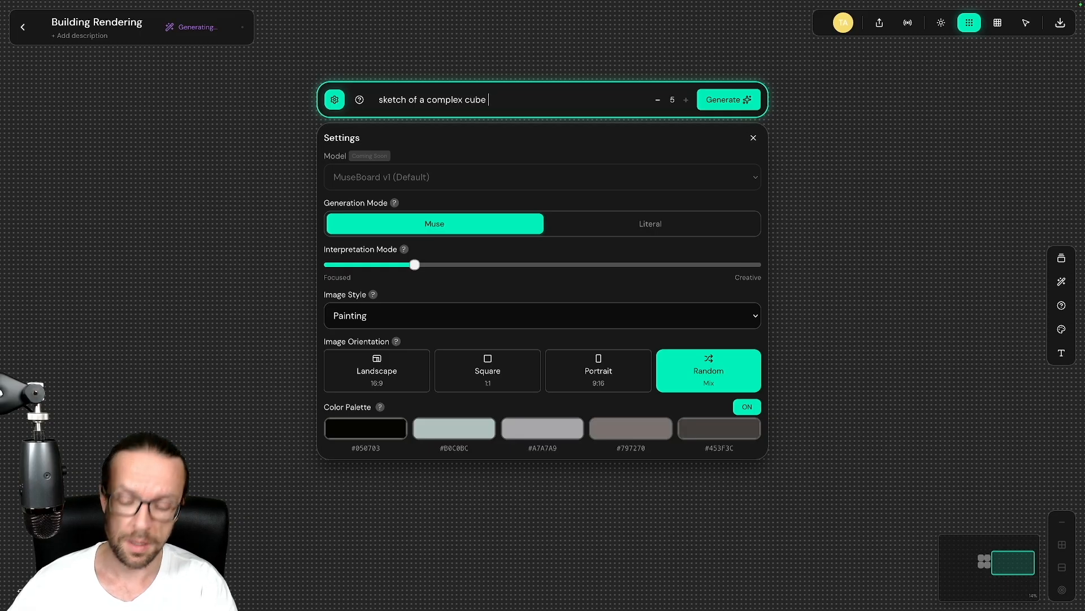
{"action": "type", "text": "building"}
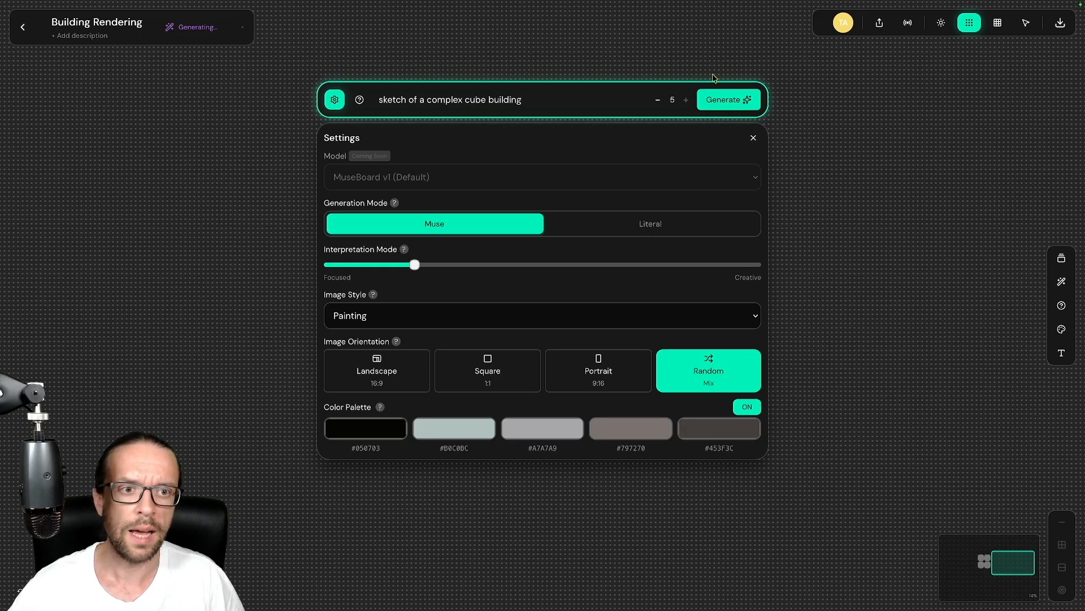
{"action": "left_click", "coordinate": [725, 97]}
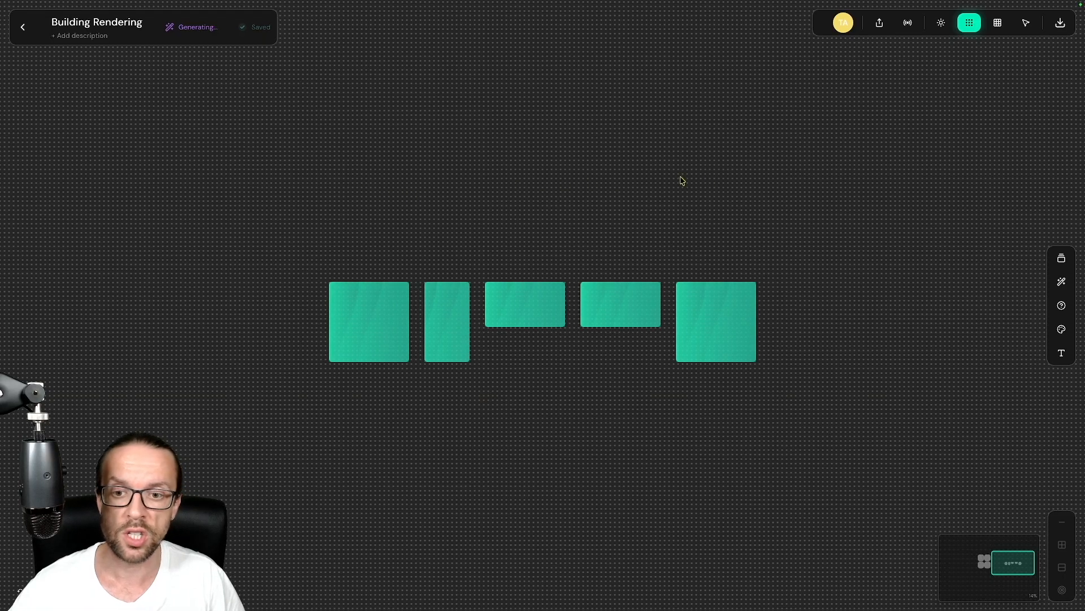
{"action": "scroll", "coordinate": [471, 193], "scroll_direction": "down", "scroll_amount": 2}
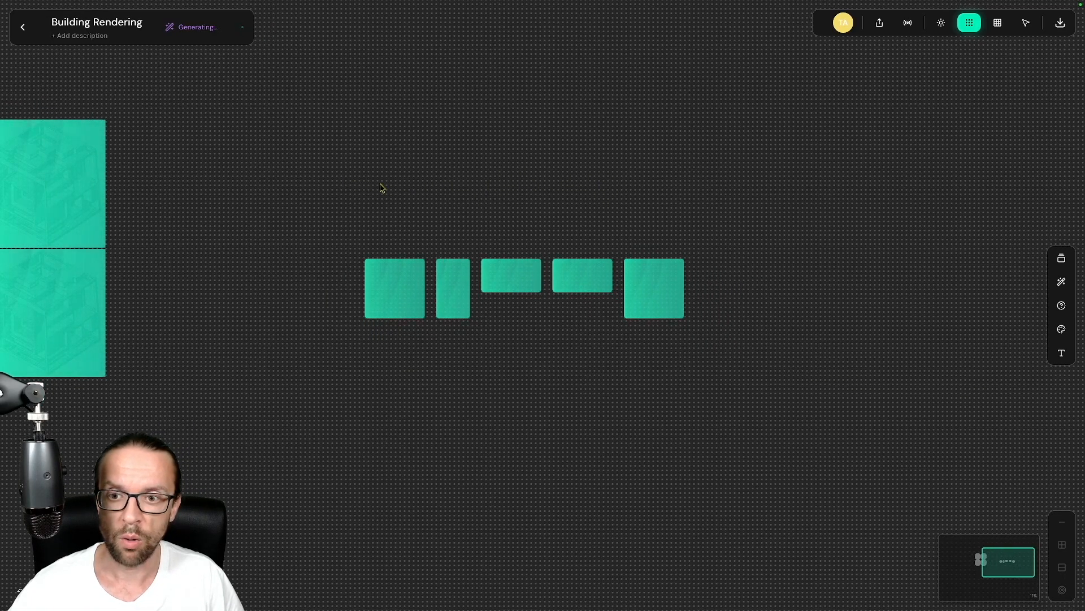
{"action": "left_click_drag", "start_coordinate": [310, 187], "coordinate": [586, 190]}
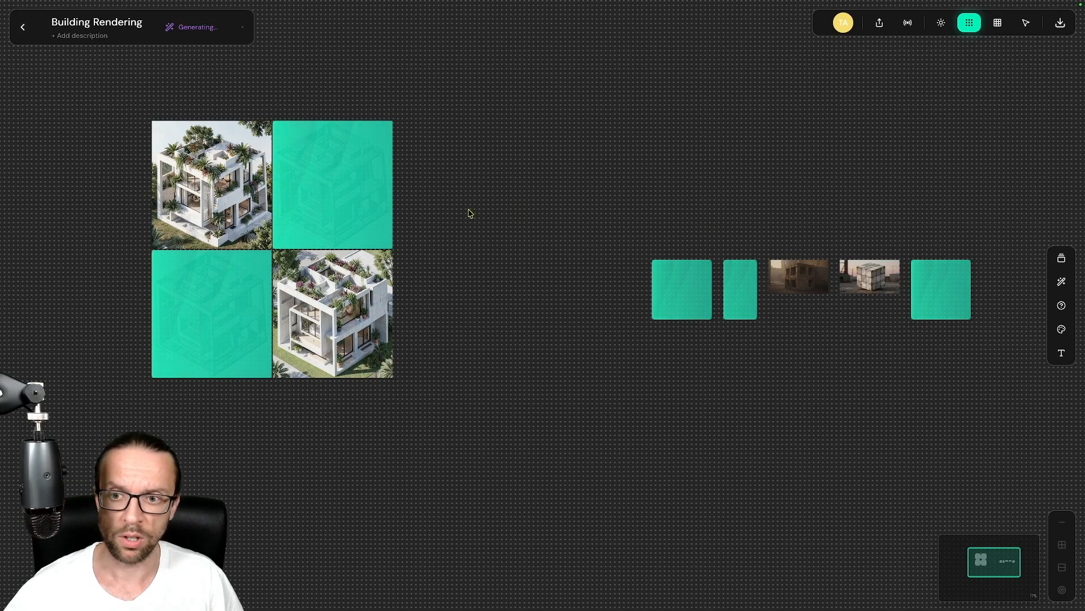
{"action": "left_click_drag", "start_coordinate": [468, 213], "coordinate": [707, 226]}
{"action": "scroll", "coordinate": [554, 213], "scroll_direction": "up", "scroll_amount": 2}
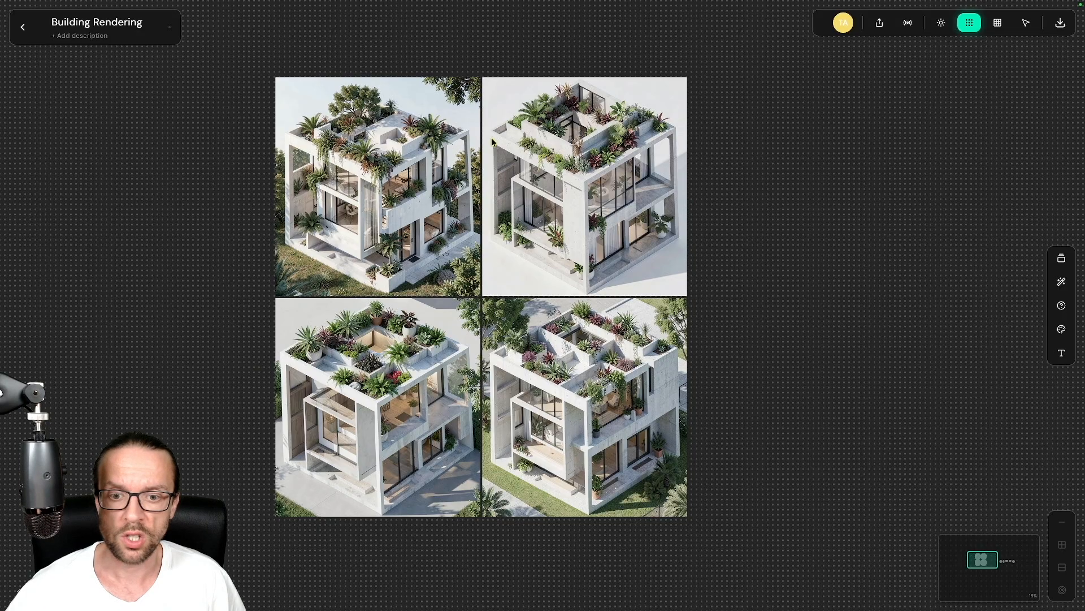
Step: Select the top-right rendering, then select and clear all four renderings
{"action": "scroll", "coordinate": [569, 280], "scroll_direction": "down", "scroll_amount": 2}
{"action": "left_click", "coordinate": [557, 220]}
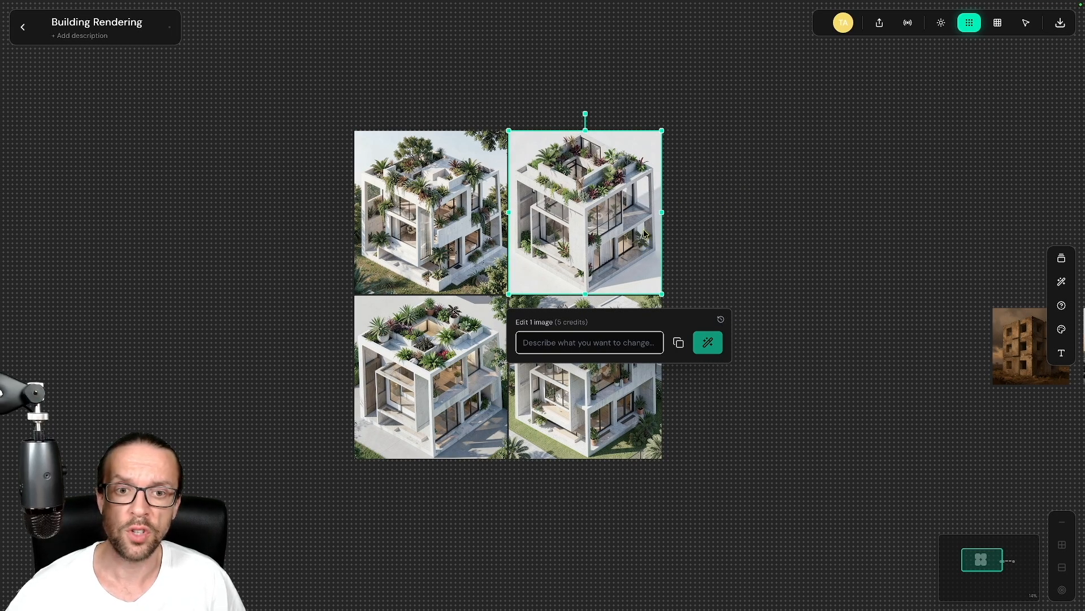
{"action": "left_click", "coordinate": [701, 210]}
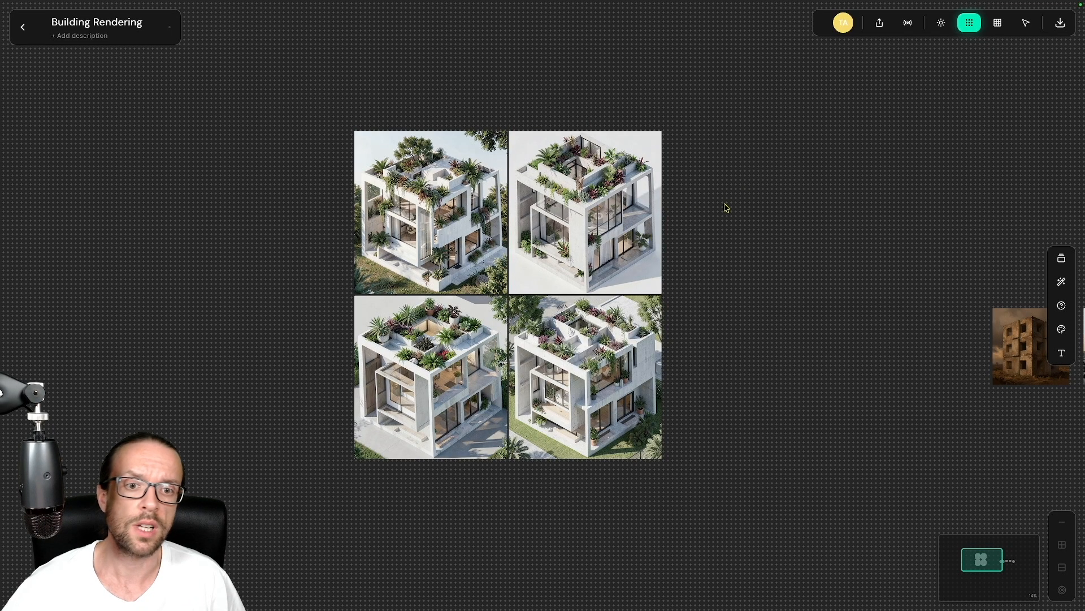
{"action": "left_click_drag", "start_coordinate": [325, 103], "coordinate": [765, 450]}
{"action": "left_click", "coordinate": [765, 451]}
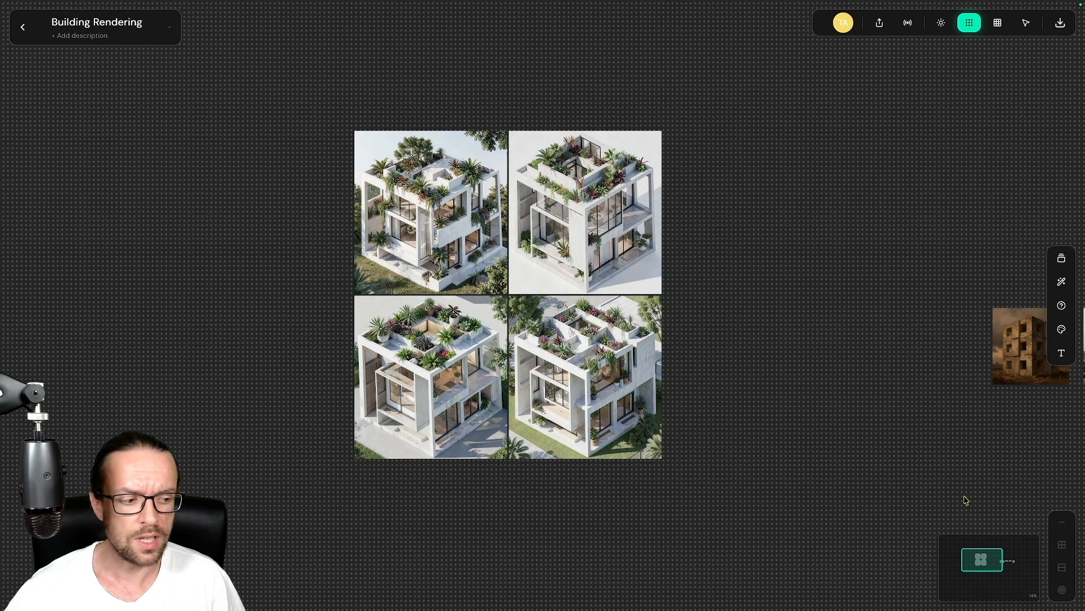
Step: Add a title of the designer's first name plus 'Ideas', centred above the image grid
{"action": "left_click", "coordinate": [1061, 352]}
{"action": "left_click_drag", "start_coordinate": [477, 286], "coordinate": [412, 103]}
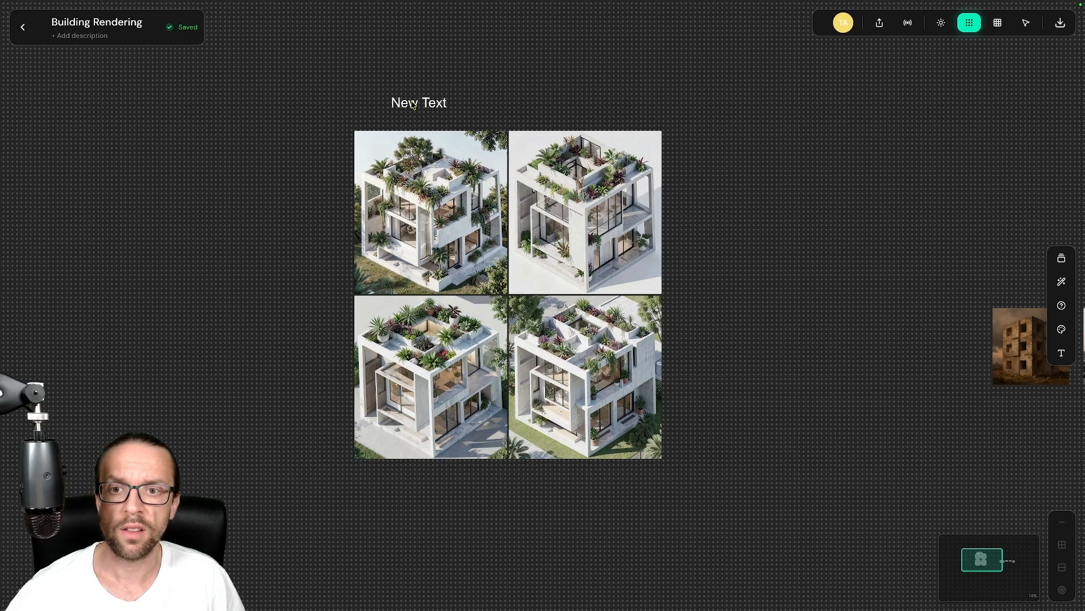
{"action": "double_click", "coordinate": [412, 103]}
{"action": "double_click", "coordinate": [411, 101]}
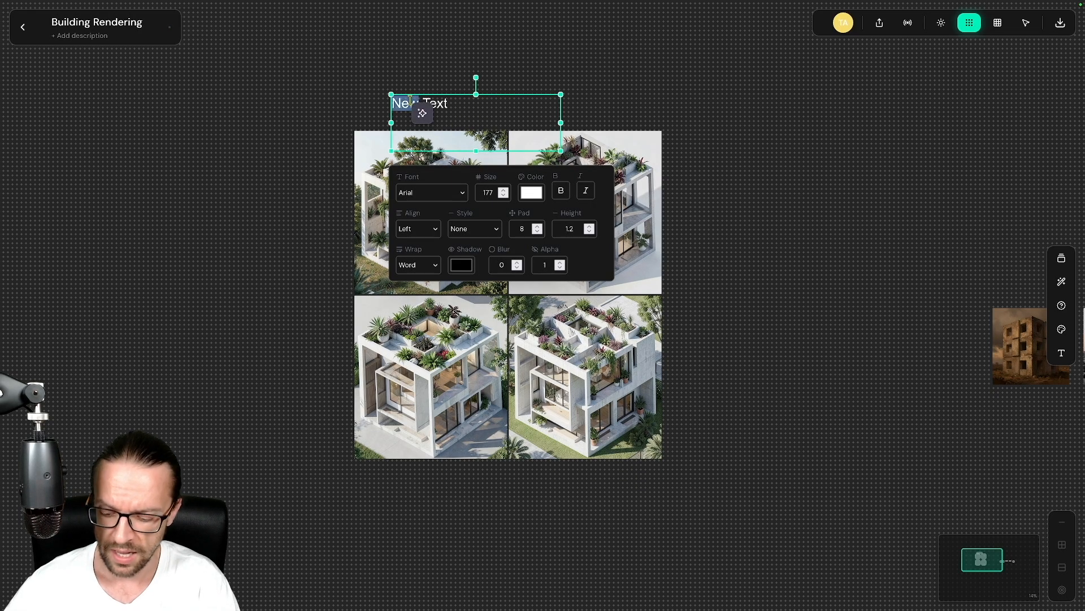
{"action": "key", "text": "ctrl+a"}
{"action": "type", "text": "Thomas"}
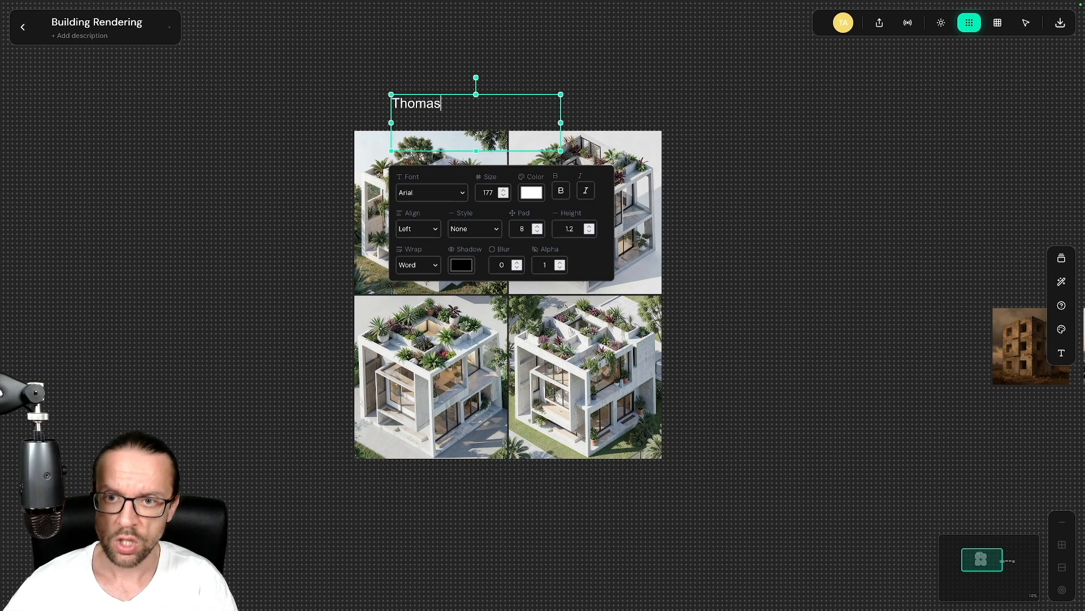
{"action": "type", "text": " IDeas"}
{"action": "key", "text": "BackSpace"}
{"action": "key", "text": "BackSpace"}
{"action": "key", "text": "BackSpace"}
{"action": "key", "text": "BackSpace"}
{"action": "type", "text": "d"}
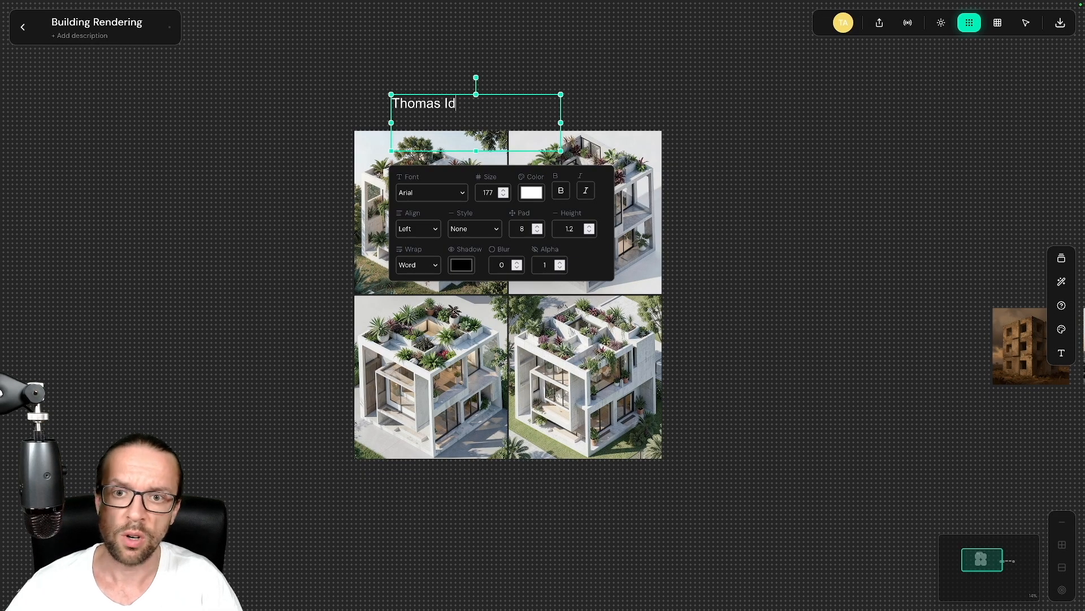
{"action": "type", "text": "eas"}
{"action": "left_click", "coordinate": [573, 58]}
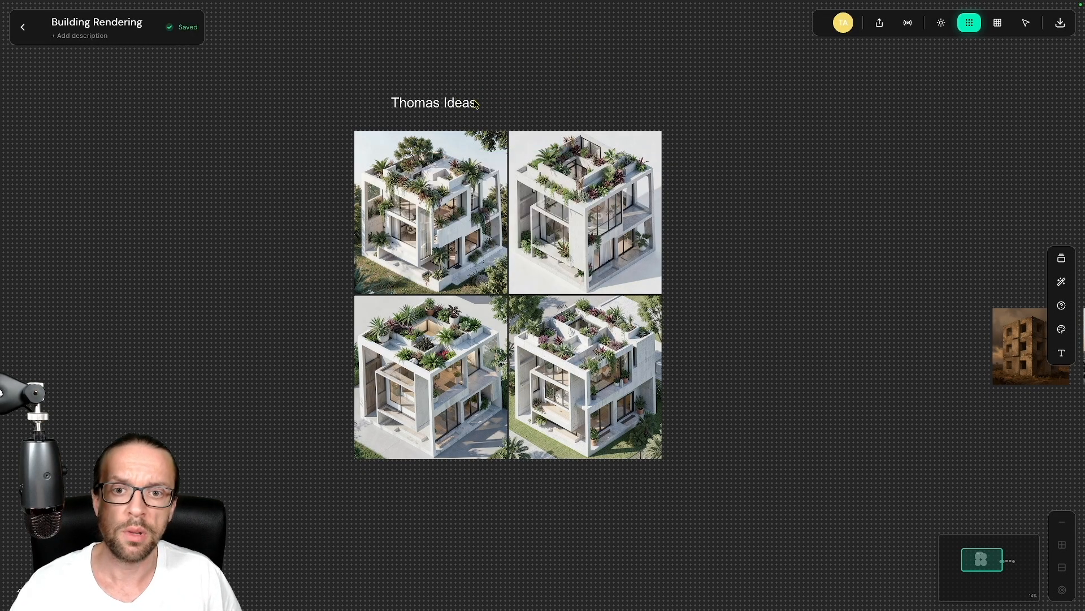
{"action": "left_click_drag", "start_coordinate": [458, 99], "coordinate": [527, 111]}
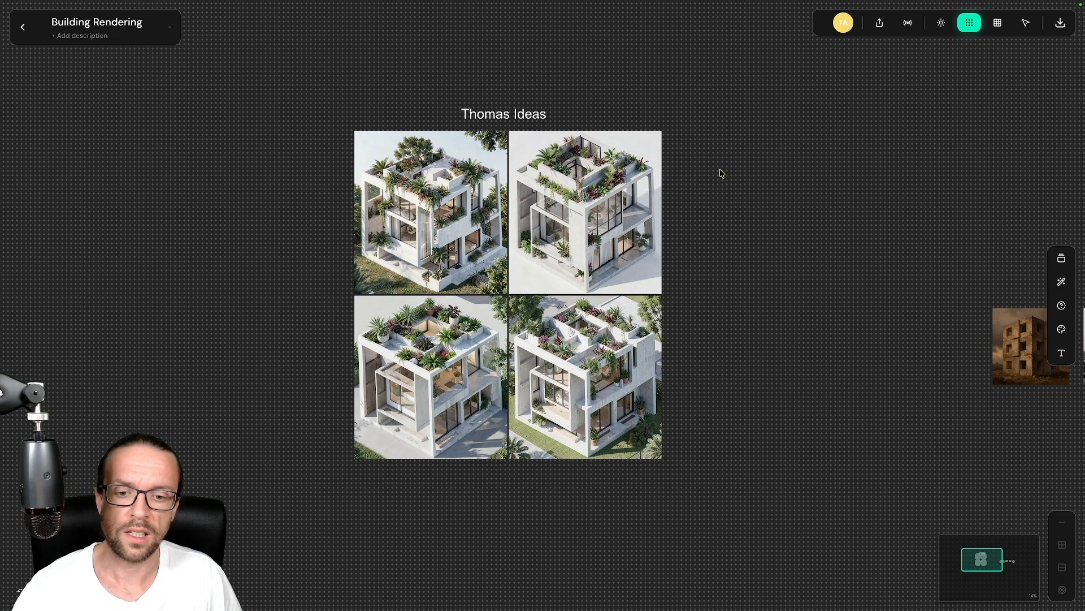
Step: Open a new image prompt below the building images with the previous cube prompt and 3D Render style
{"action": "left_click_drag", "start_coordinate": [732, 174], "coordinate": [424, 181]}
{"action": "left_click_drag", "start_coordinate": [662, 213], "coordinate": [334, 146]}
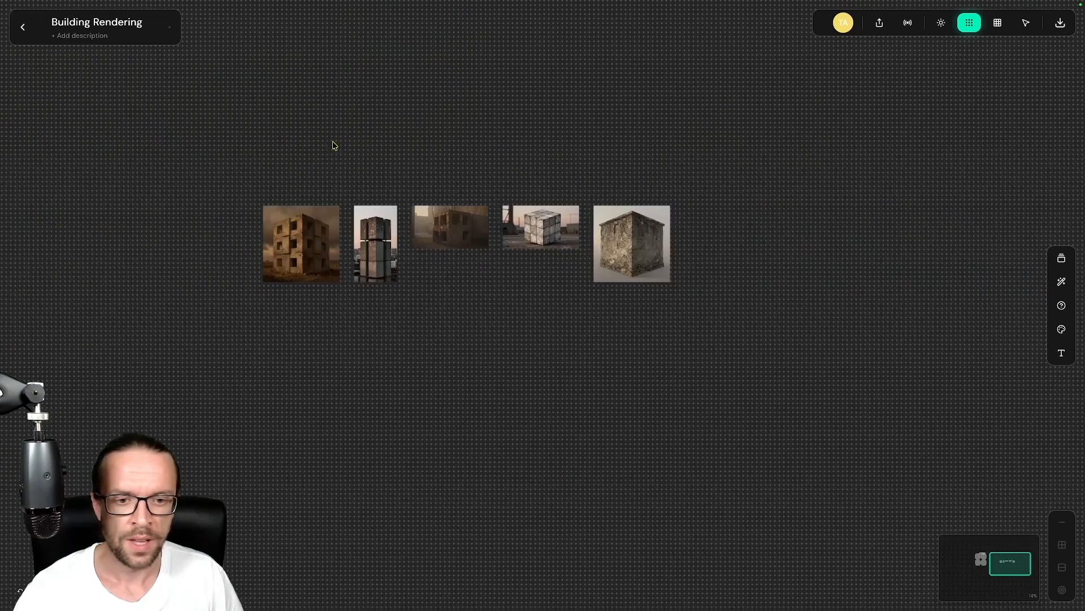
{"action": "scroll", "coordinate": [333, 146], "scroll_direction": "up", "scroll_amount": 4}
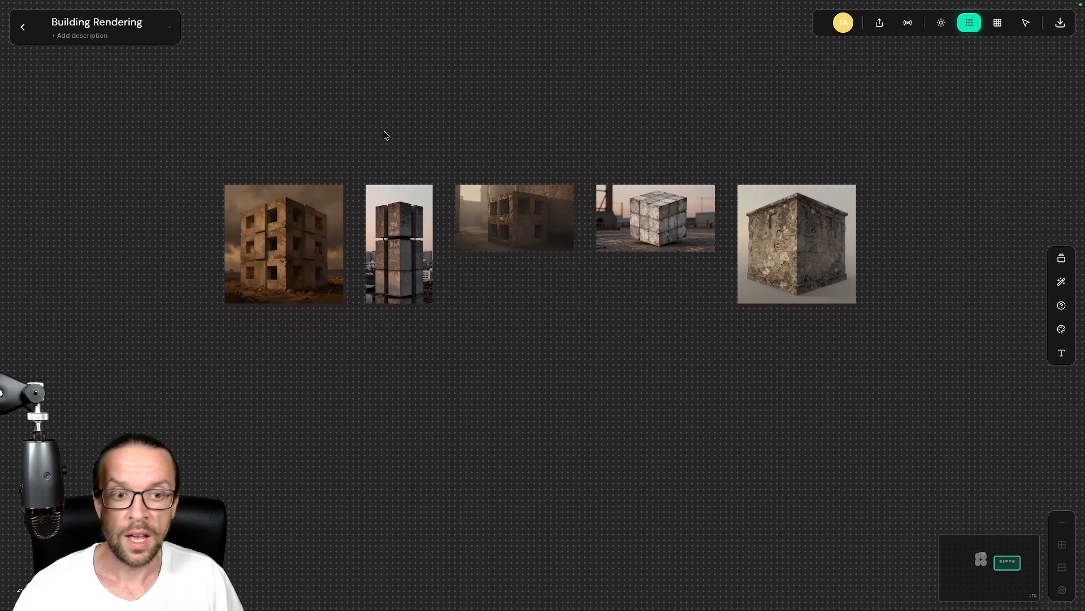
{"action": "left_click_drag", "start_coordinate": [431, 121], "coordinate": [428, 27]}
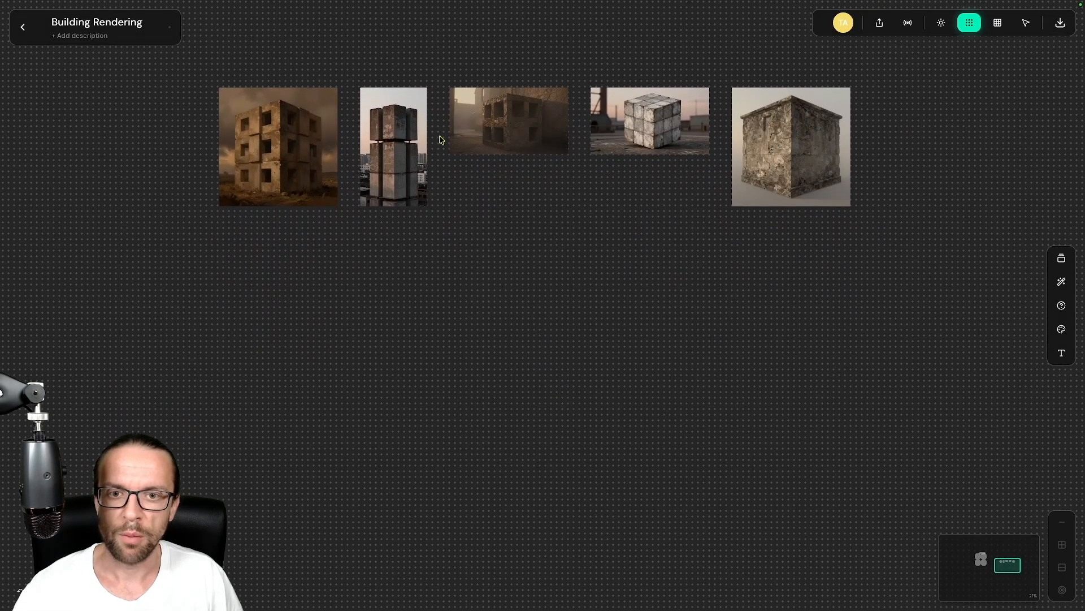
{"action": "double_click", "coordinate": [479, 255]}
{"action": "type", "text": "sketch of a complex cube building"}
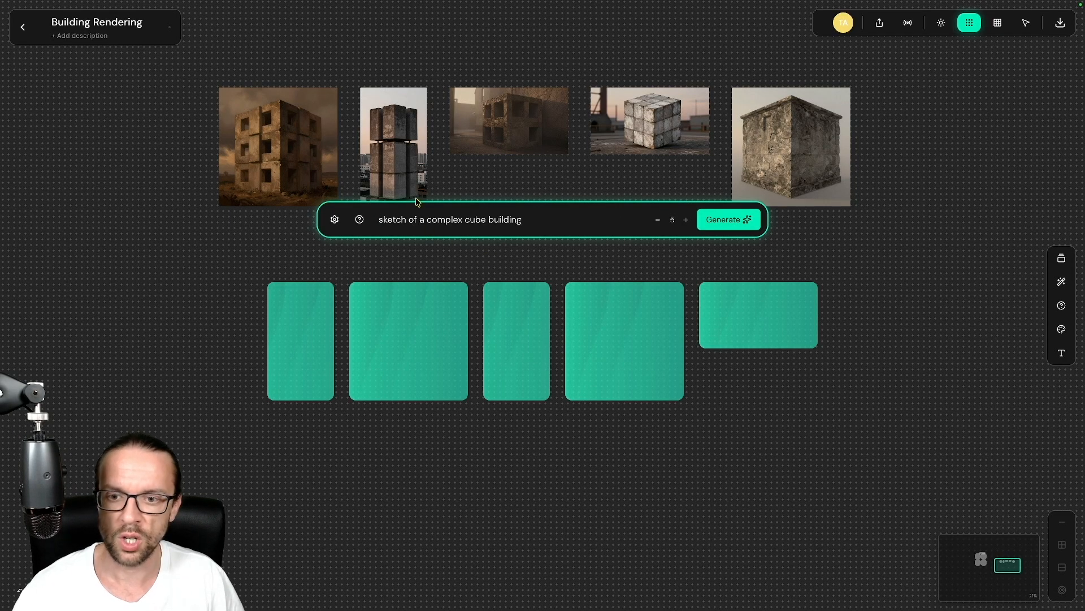
{"action": "double_click", "coordinate": [385, 220]}
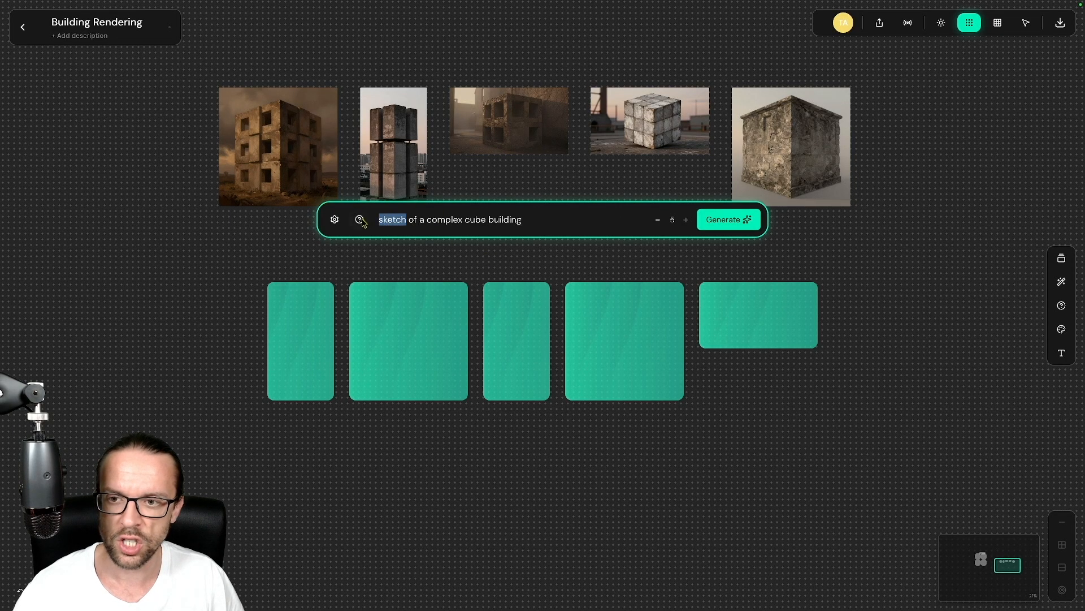
{"action": "left_click", "coordinate": [334, 220]}
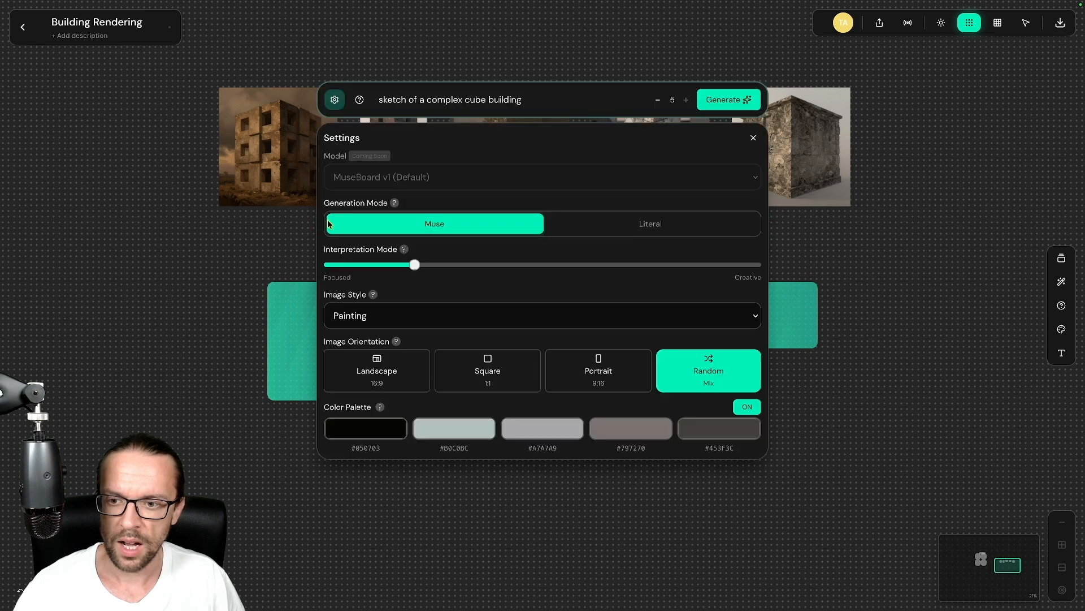
{"action": "left_click", "coordinate": [366, 319]}
{"action": "left_click", "coordinate": [347, 294]}
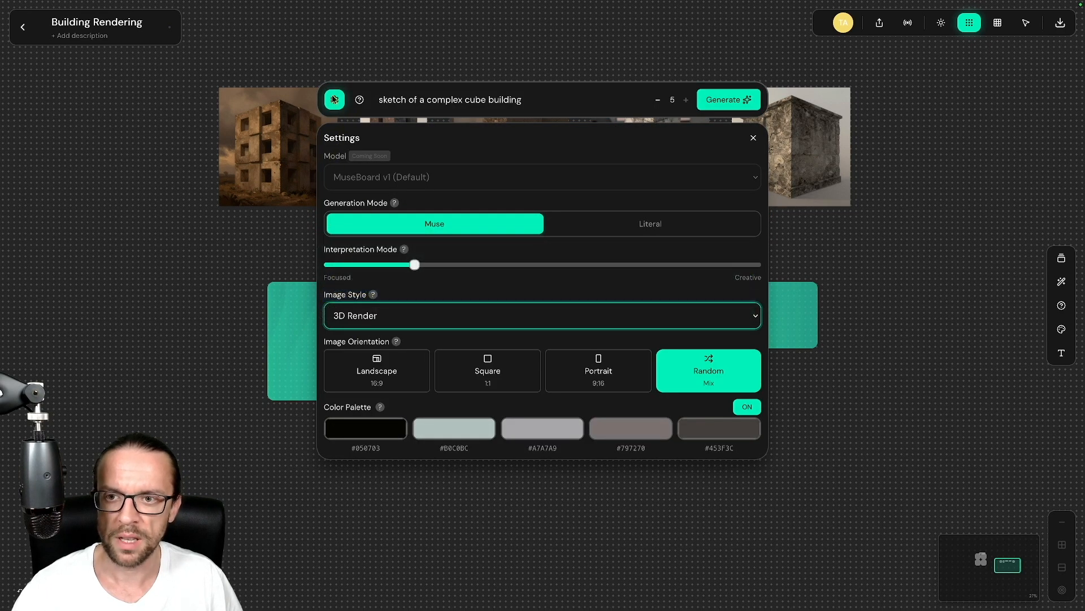
Step: Prefix 'pencil', append 'in neutral friendly environment', focus interpretation, choose Square and generate
{"action": "double_click", "coordinate": [393, 104]}
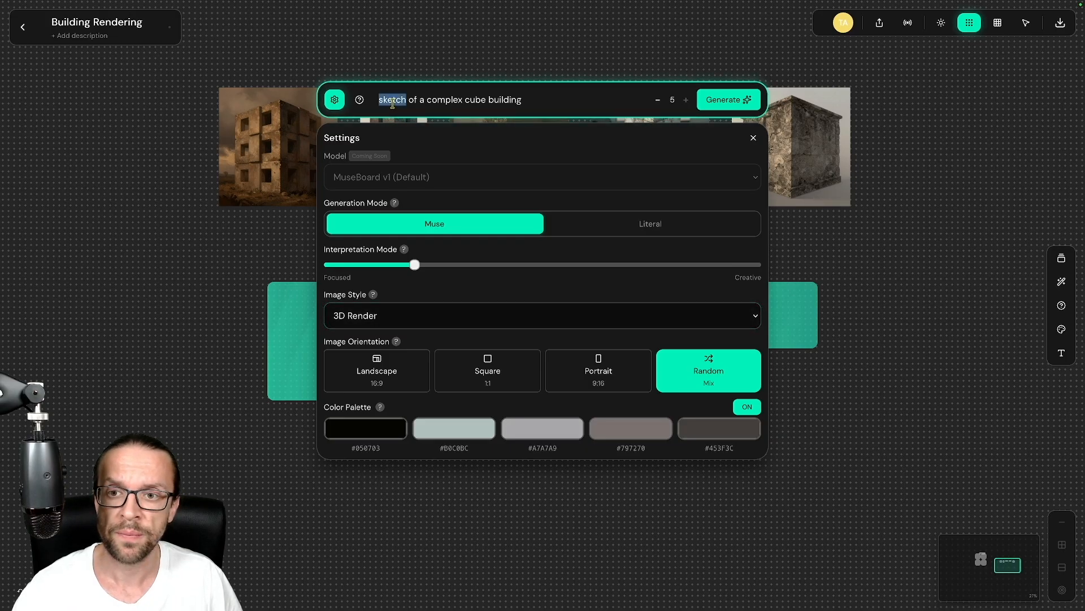
{"action": "key", "text": "Left"}
{"action": "type", "text": "pencil"}
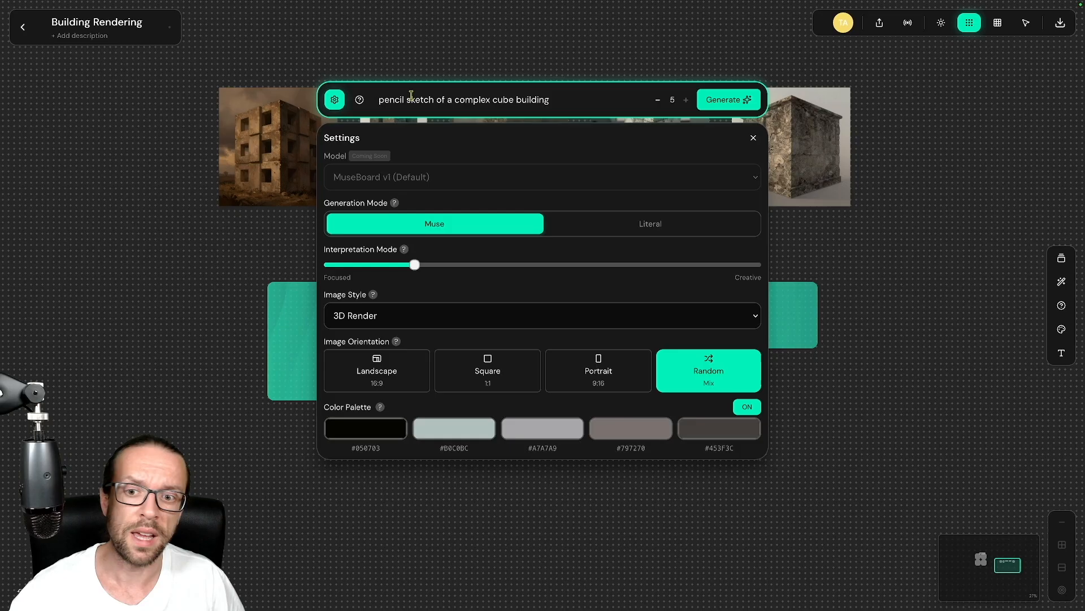
{"action": "left_click_drag", "start_coordinate": [415, 266], "coordinate": [373, 265]}
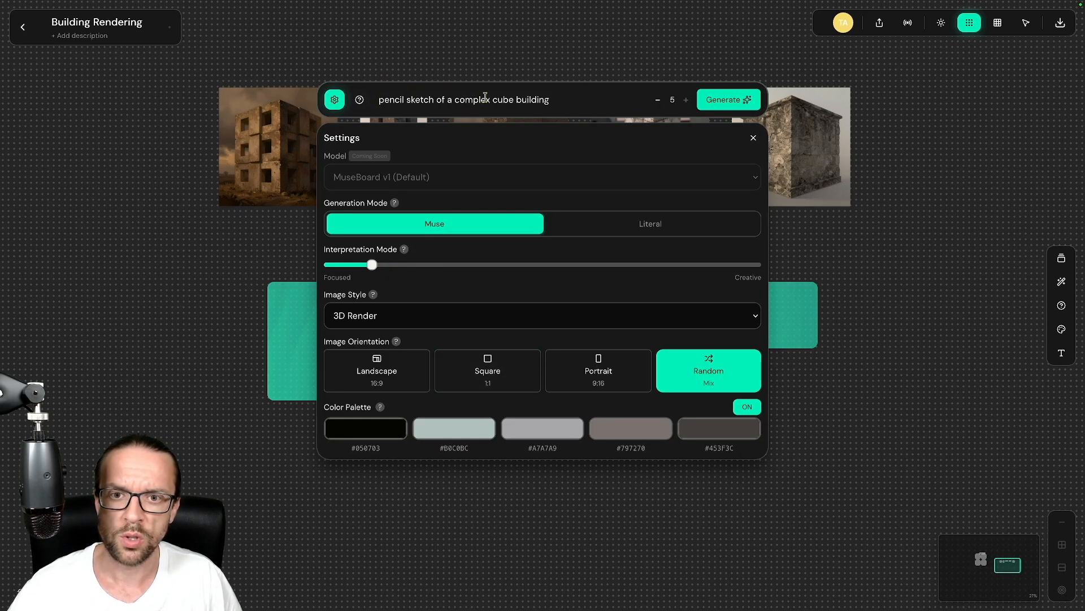
{"action": "left_click", "coordinate": [569, 97]}
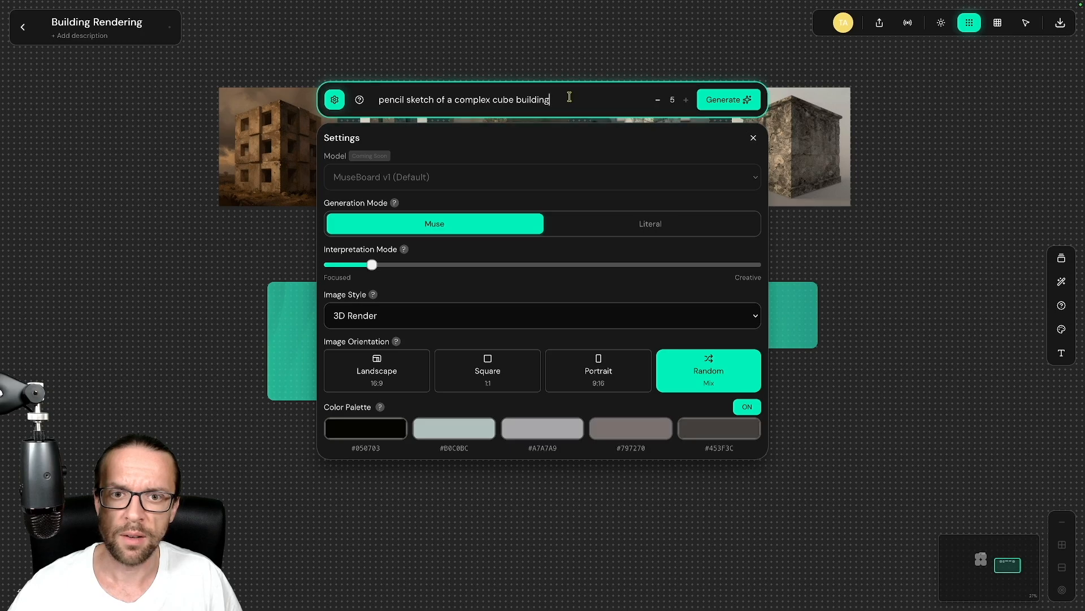
{"action": "type", "text": "in"}
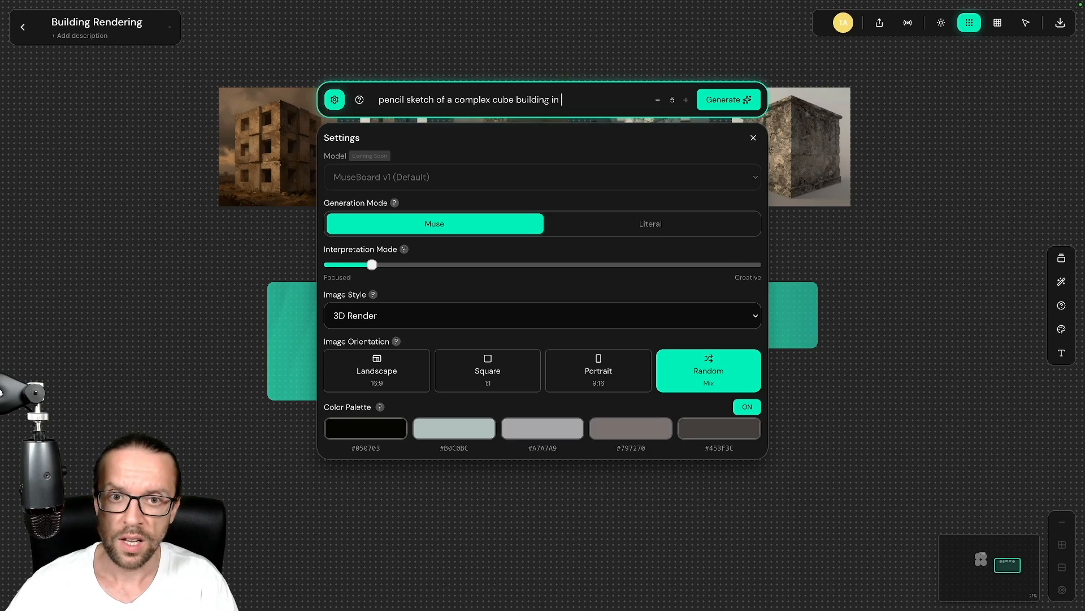
{"action": "type", "text": " neutral friend"}
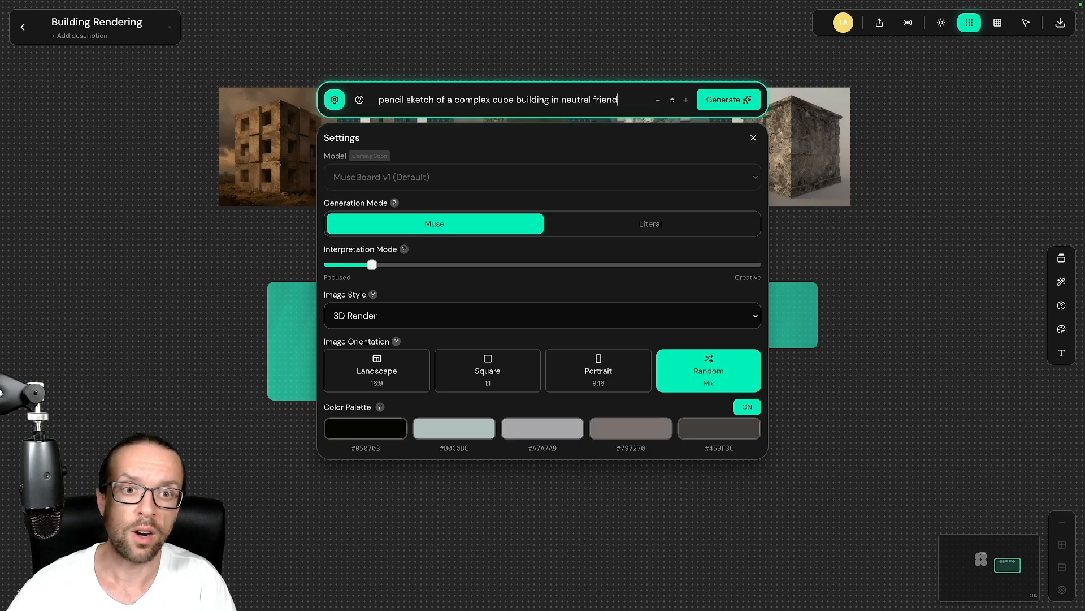
{"action": "type", "text": "ly envi"}
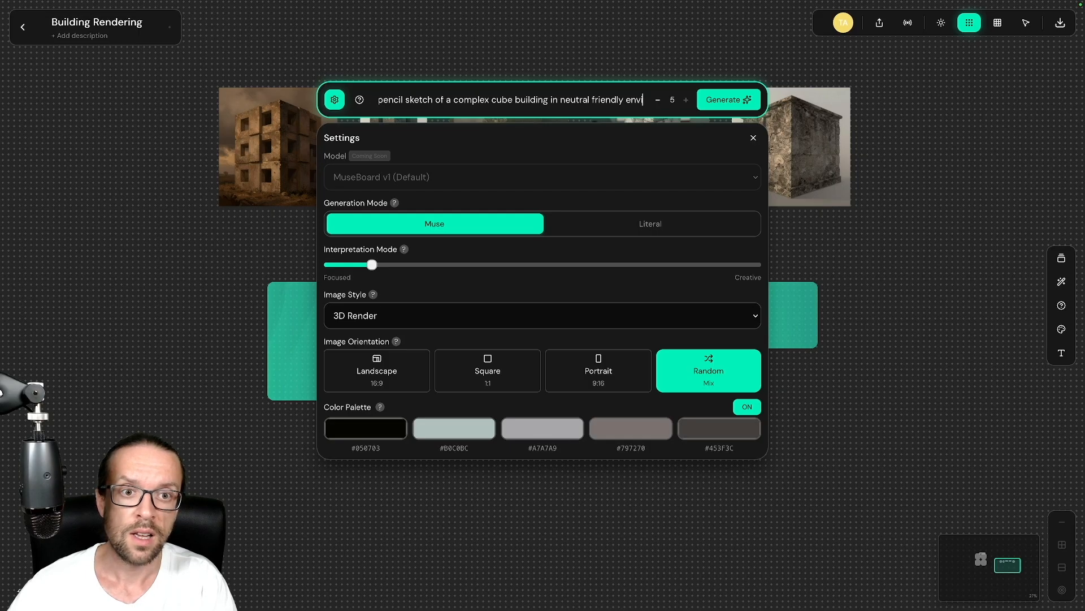
{"action": "type", "text": "ronment"}
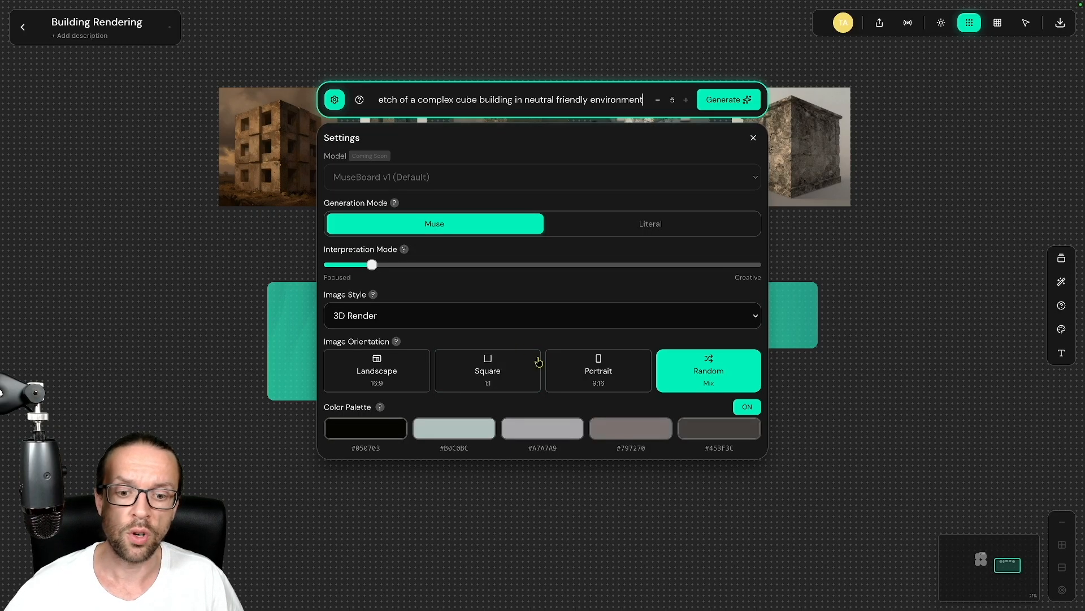
{"action": "left_click", "coordinate": [480, 368]}
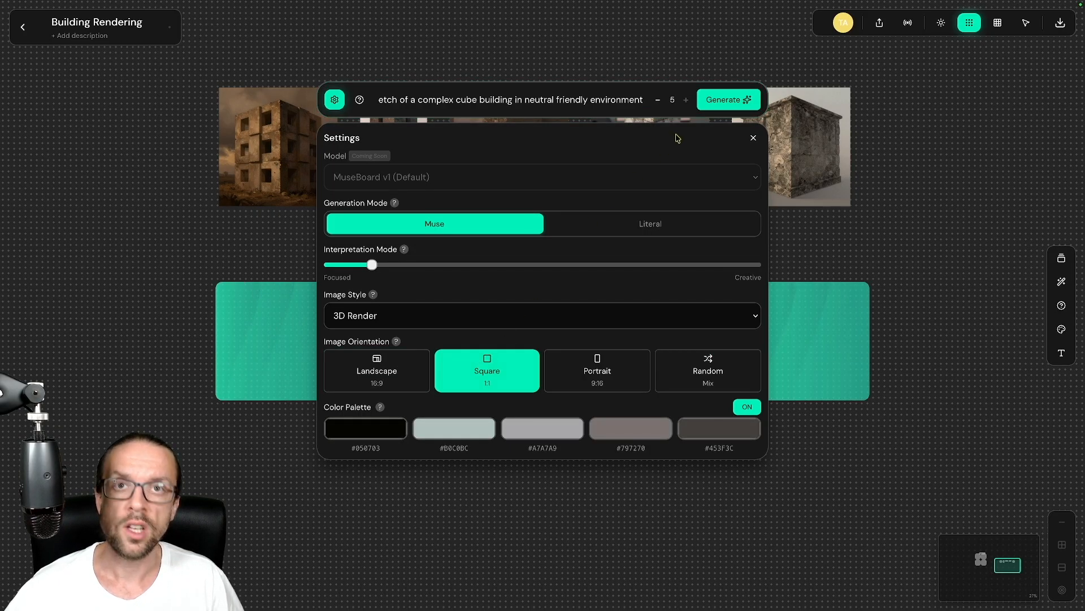
{"action": "left_click", "coordinate": [733, 100]}
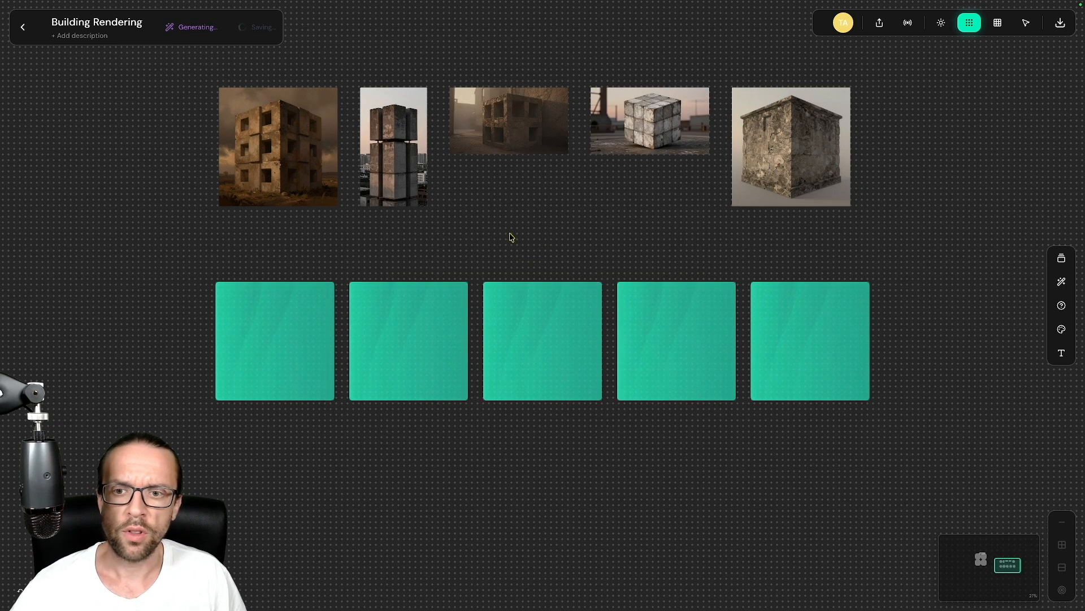
Step: Delete the old weathered photos and generate Literal-mode pencil sketches of the complex cube building
{"action": "left_click_drag", "start_coordinate": [185, 80], "coordinate": [921, 238]}
{"action": "key", "text": "Delete"}
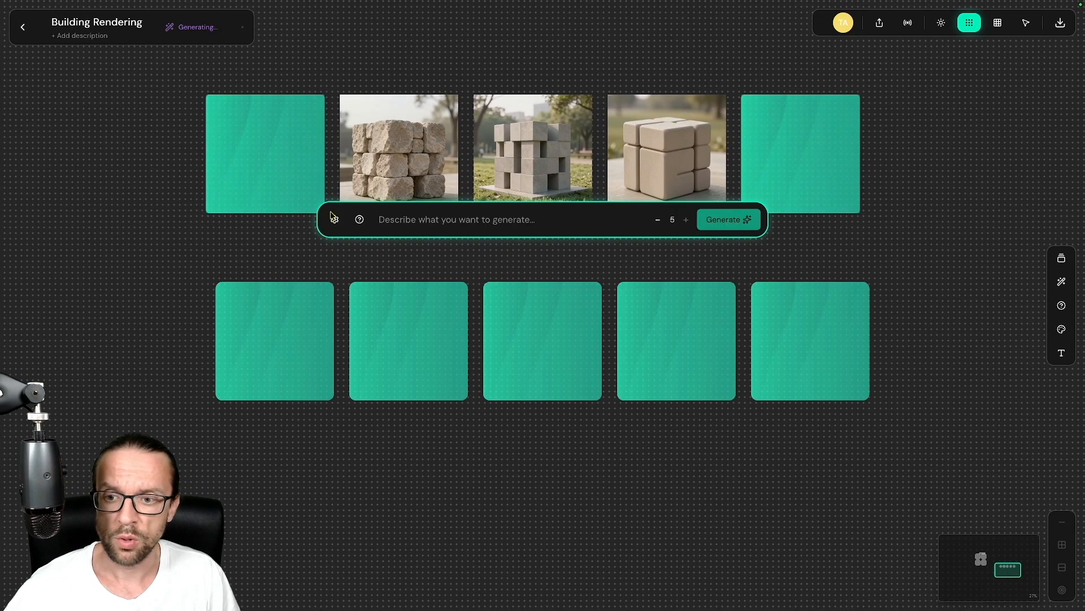
{"action": "left_click", "coordinate": [334, 219]}
{"action": "left_click", "coordinate": [594, 224]}
{"action": "left_click", "coordinate": [465, 101]}
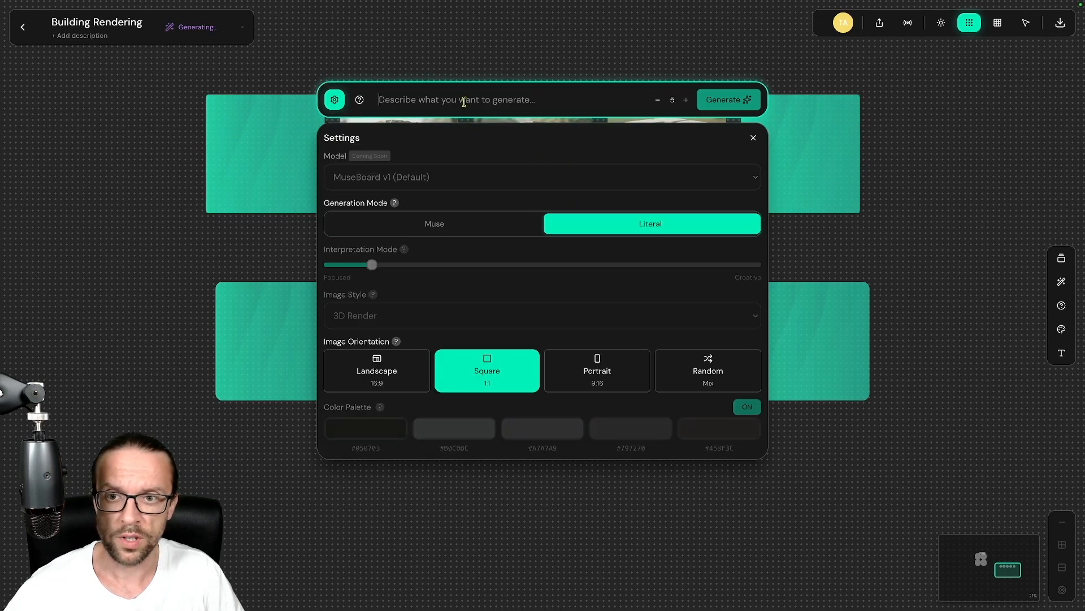
{"action": "type", "text": "pencil sketch of a complex cube building in neutral friendly envi"}
{"action": "left_click", "coordinate": [744, 100]}
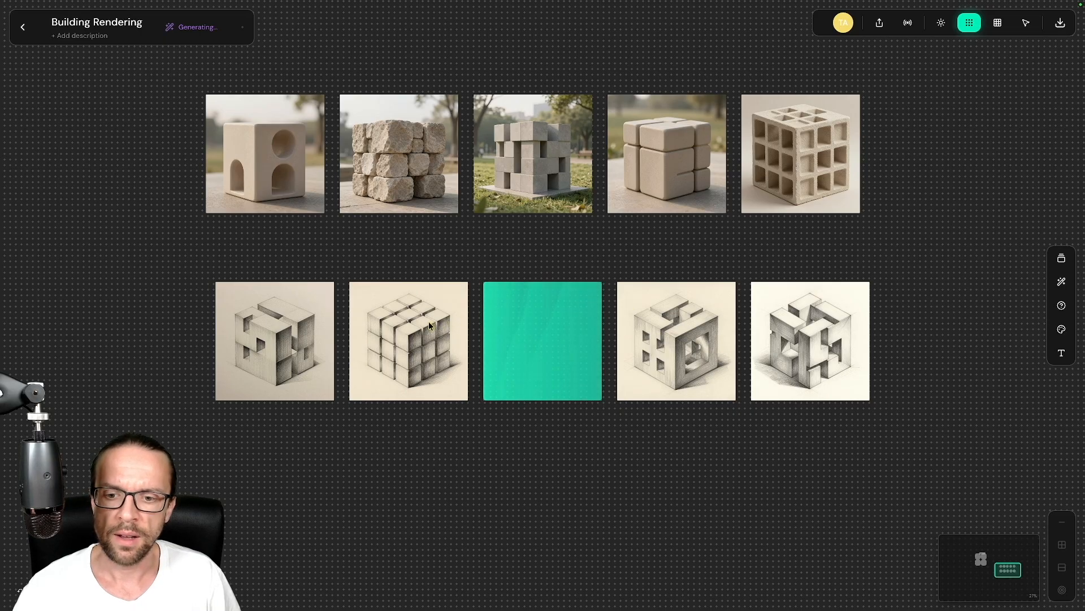
Step: Select the grey block-cube photo and move it toward the upper left of the board
{"action": "left_click", "coordinate": [392, 330]}
{"action": "left_click", "coordinate": [296, 447]}
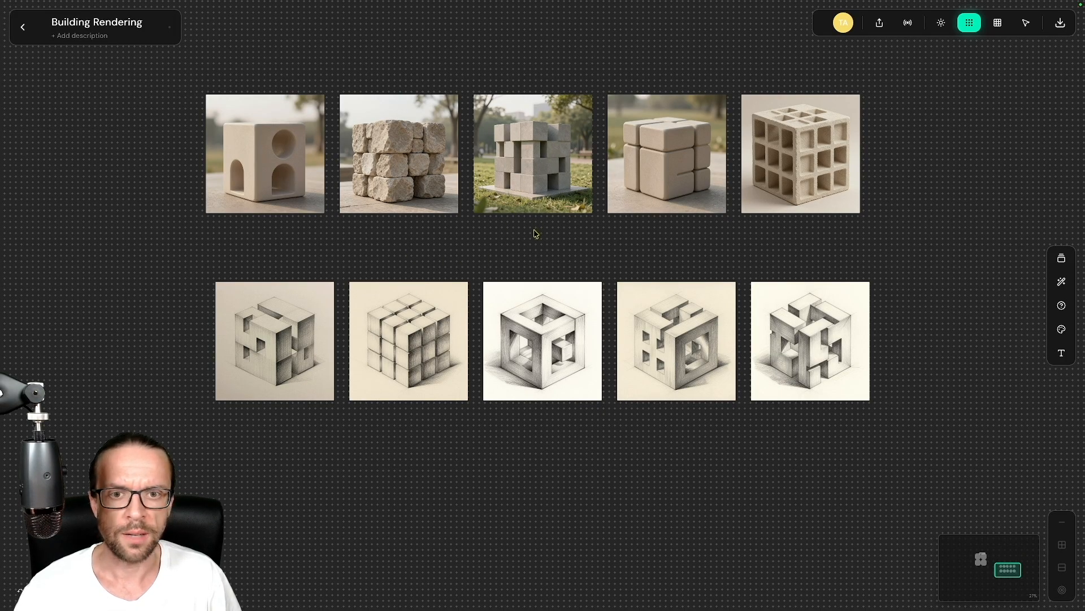
{"action": "left_click_drag", "start_coordinate": [536, 233], "coordinate": [554, 334]}
{"action": "left_click", "coordinate": [563, 264]}
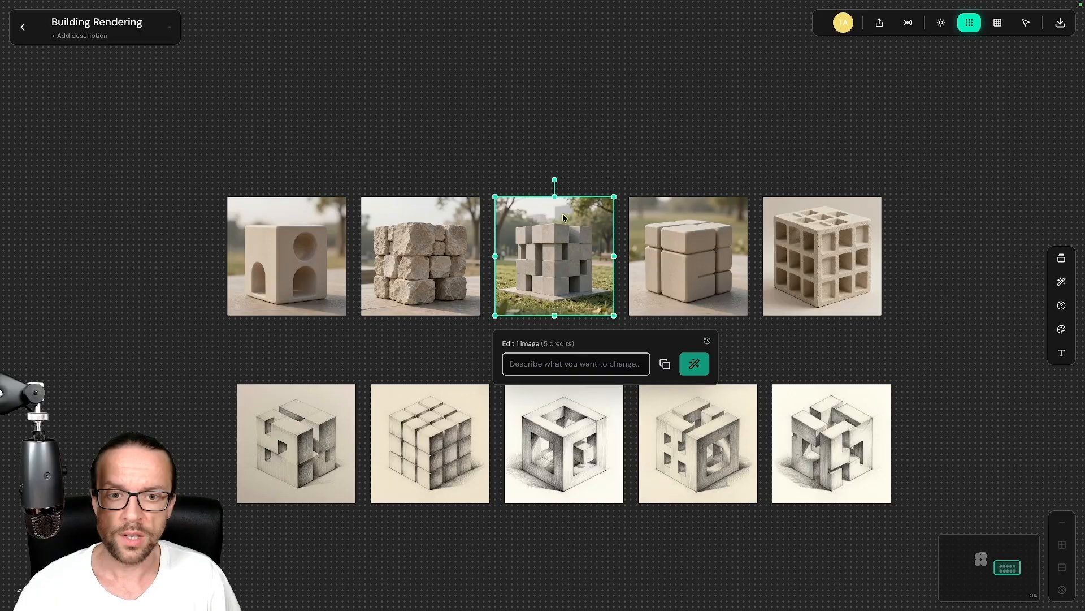
{"action": "left_click_drag", "start_coordinate": [563, 214], "coordinate": [254, 68]}
{"action": "left_click_drag", "start_coordinate": [396, 100], "coordinate": [569, 300]}
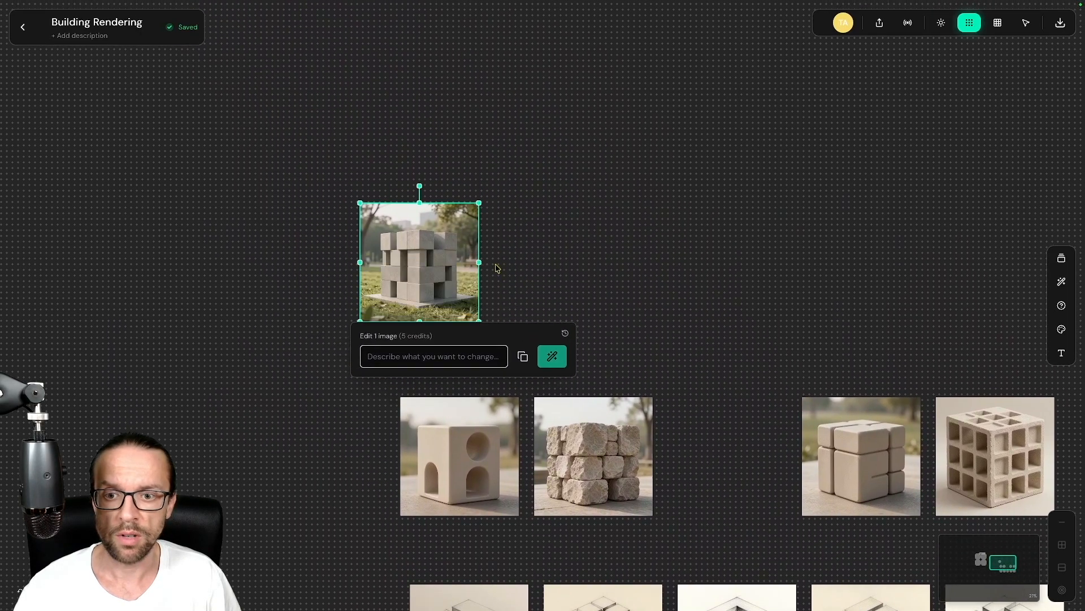
{"action": "left_click_drag", "start_coordinate": [469, 238], "coordinate": [253, 186]}
Step: Place the block-cube photo beside the white house renderings and enlarge it to about double size
{"action": "scroll", "coordinate": [315, 191], "scroll_direction": "down", "scroll_amount": 3}
{"action": "left_click_drag", "start_coordinate": [545, 167], "coordinate": [650, 252]}
{"action": "left_click_drag", "start_coordinate": [545, 274], "coordinate": [373, 110]}
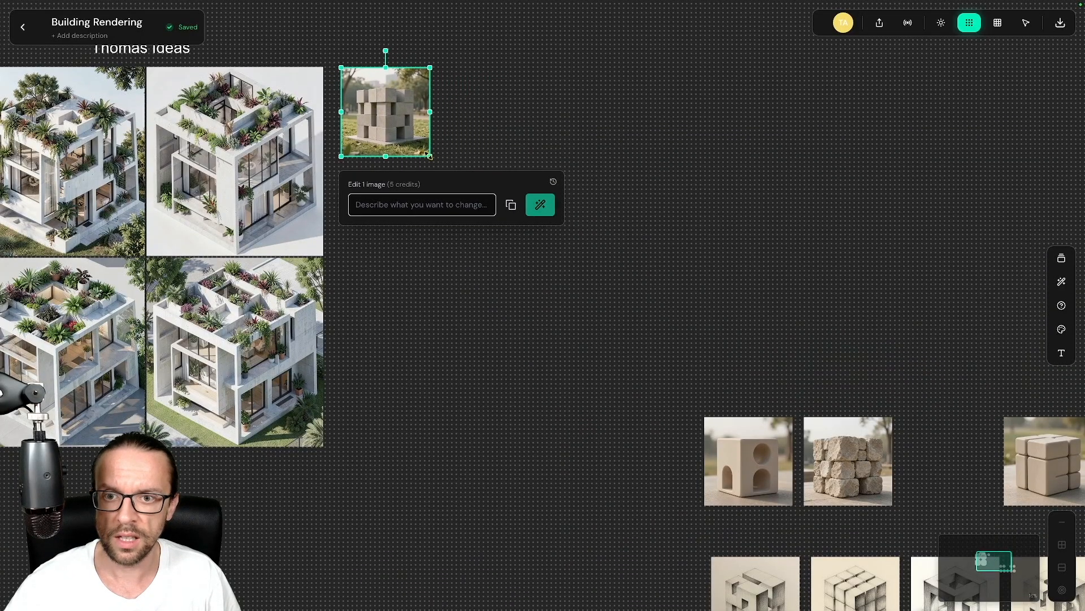
{"action": "left_click_drag", "start_coordinate": [430, 156], "coordinate": [512, 237]}
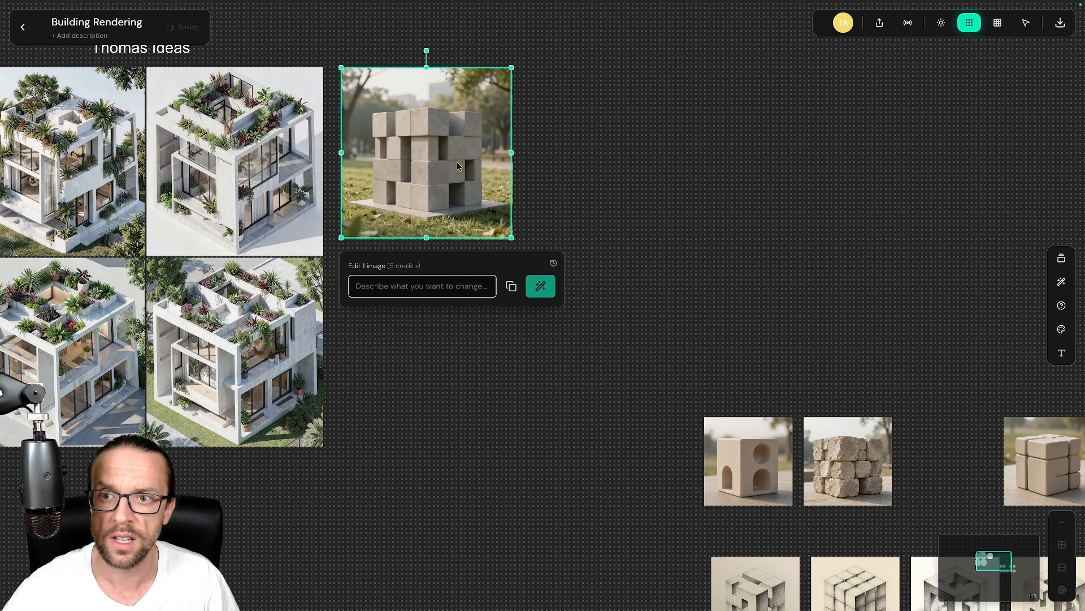
Step: Tile the four block-cube copies into a 2x2 grid and select all four for editing
{"action": "left_click_drag", "start_coordinate": [575, 55], "coordinate": [333, 256]}
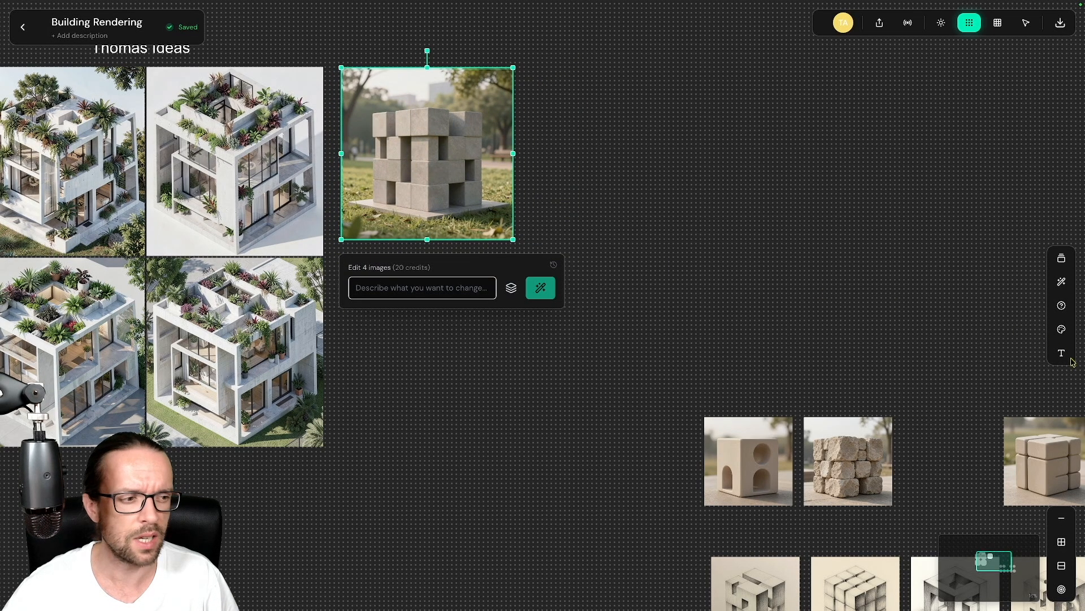
{"action": "left_click", "coordinate": [1062, 541]}
{"action": "left_click", "coordinate": [797, 104]}
{"action": "left_click_drag", "start_coordinate": [764, 73], "coordinate": [388, 410]}
{"action": "left_click", "coordinate": [710, 339]}
{"action": "left_click_drag", "start_coordinate": [775, 464], "coordinate": [1009, 378]}
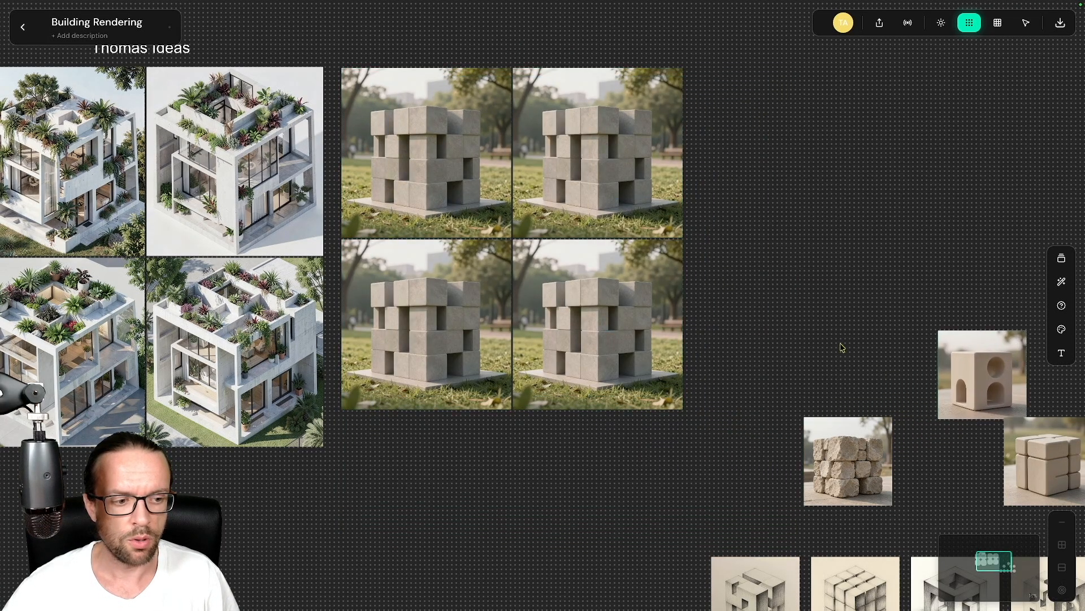
{"action": "left_click_drag", "start_coordinate": [722, 63], "coordinate": [390, 413]}
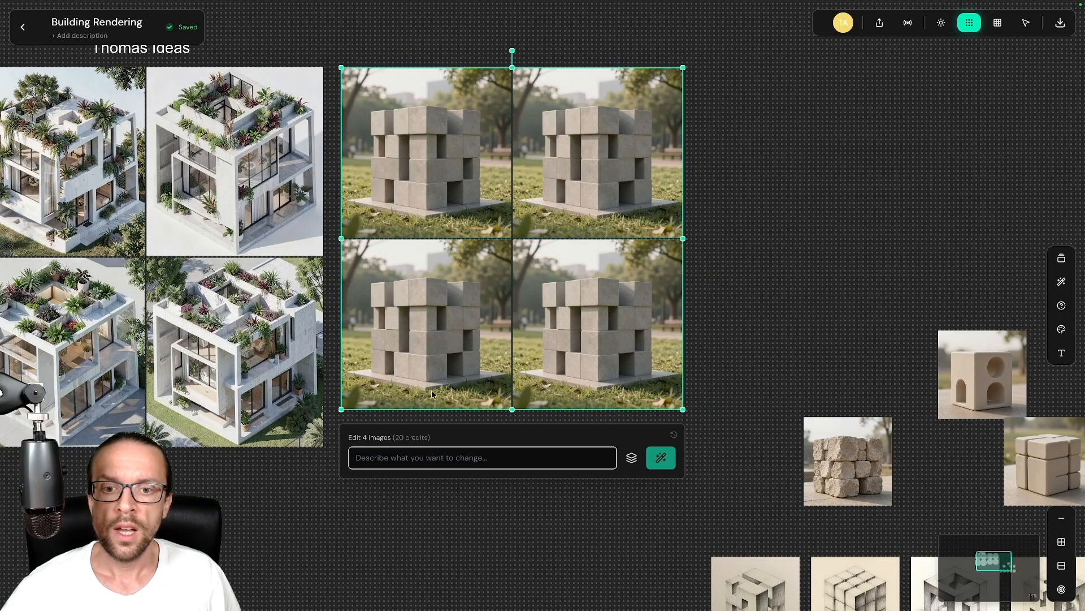
{"action": "left_click", "coordinate": [430, 456]}
Step: Enter the edit prompt 'remove the background and create a pencil sketch of the cubicle objects' for the four images
{"action": "type", "text": "remve"}
{"action": "key", "text": "BackSpace"}
{"action": "key", "text": "BackSpace"}
{"action": "type", "text": "ove"}
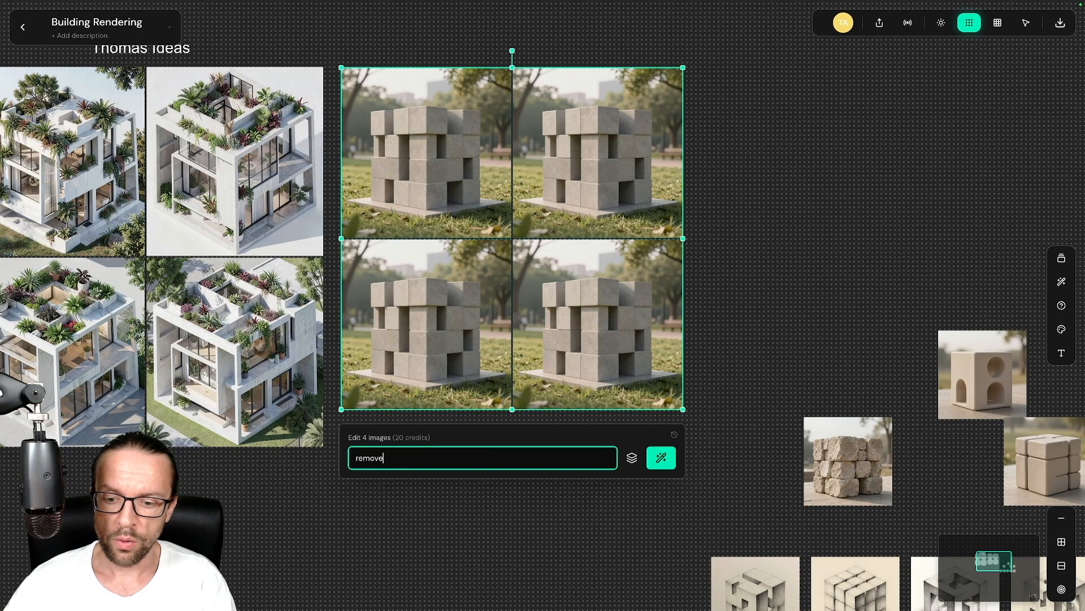
{"action": "type", "text": " the background and create a pencil sketch of the cubicle o"}
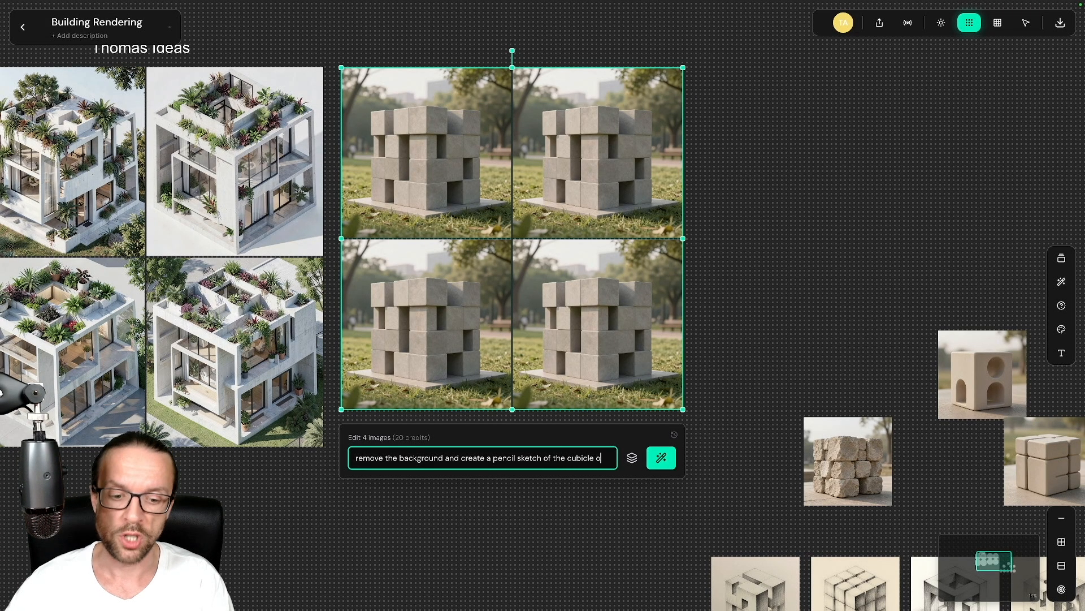
{"action": "type", "text": "bejcts"}
{"action": "key", "text": "BackSpace"}
{"action": "key", "text": "BackSpace"}
{"action": "key", "text": "BackSpace"}
{"action": "key", "text": "BackSpace"}
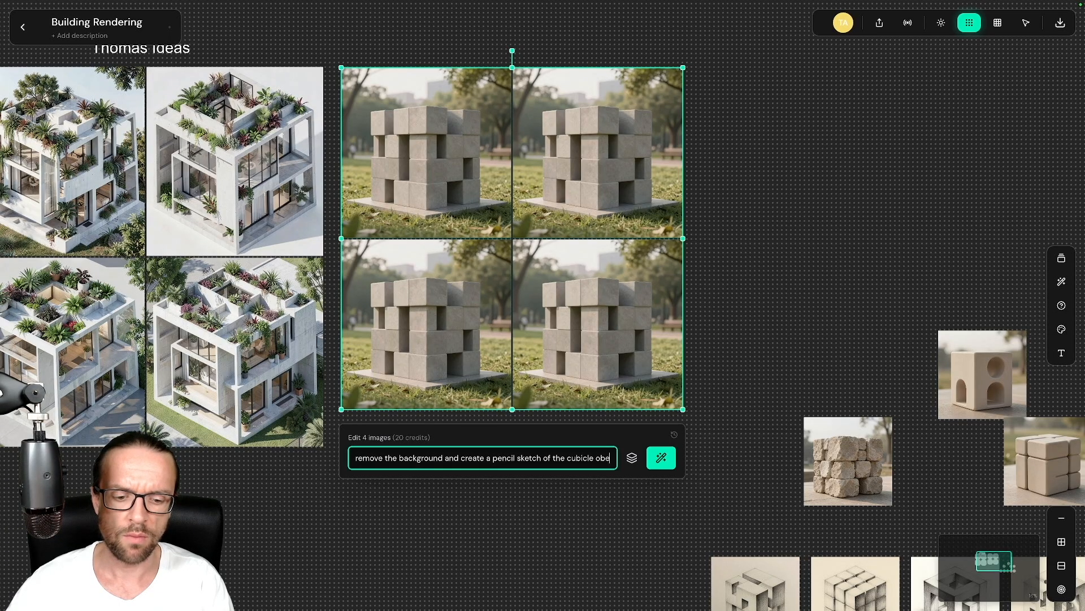
{"action": "key", "text": "BackSpace"}
{"action": "type", "text": "jec"}
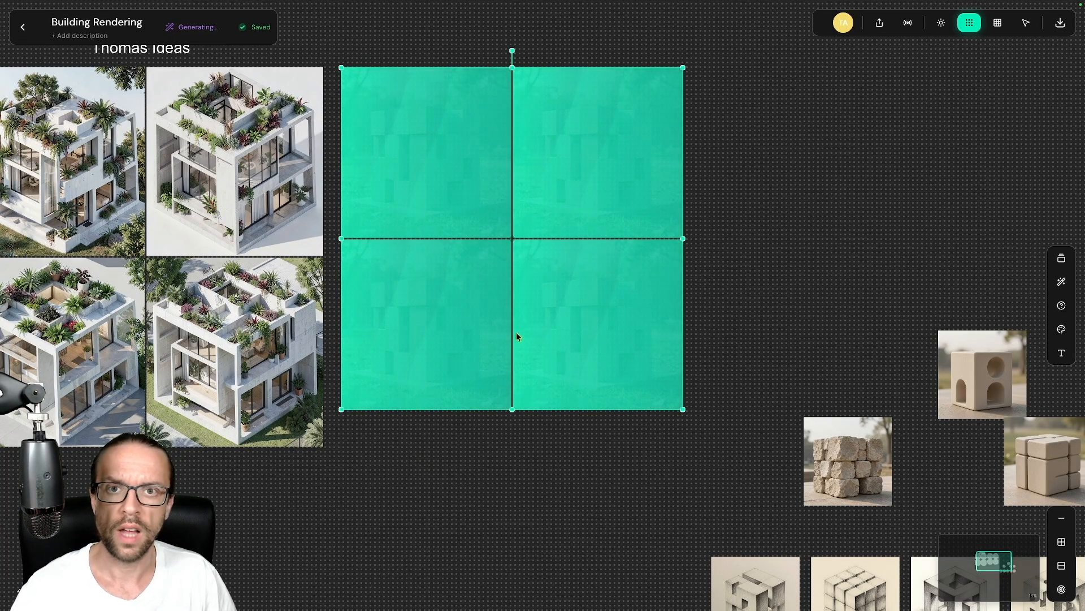
Step: Move the row of five pencil sketches to the upper right of the board
{"action": "scroll", "coordinate": [814, 283], "scroll_direction": "down", "scroll_amount": 1}
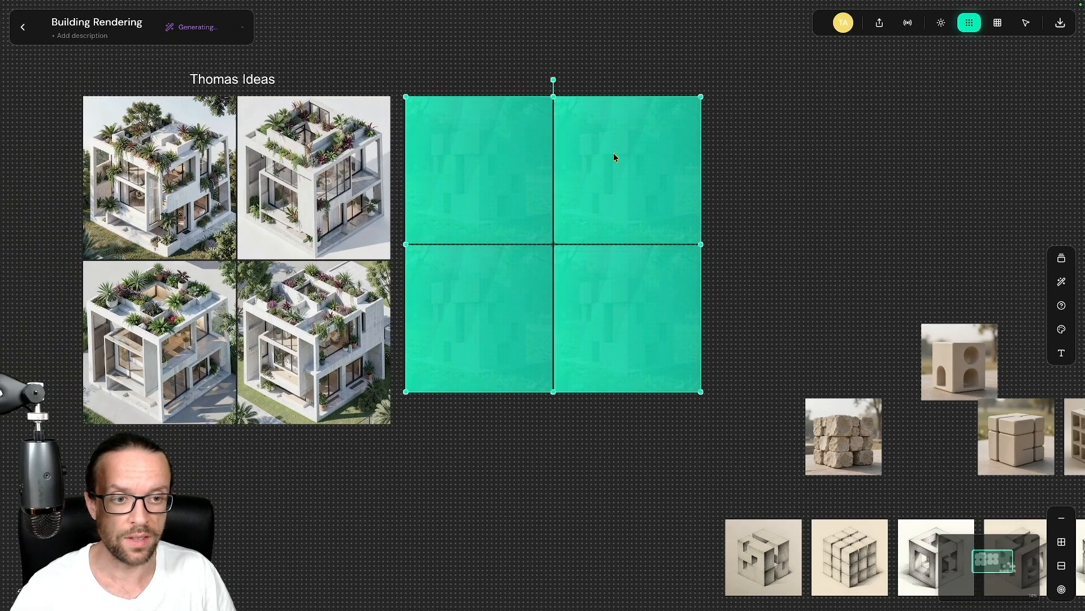
{"action": "left_click", "coordinate": [867, 249]}
{"action": "scroll", "coordinate": [867, 250], "scroll_direction": "right", "scroll_amount": 7}
{"action": "scroll", "coordinate": [868, 249], "scroll_direction": "down", "scroll_amount": 3}
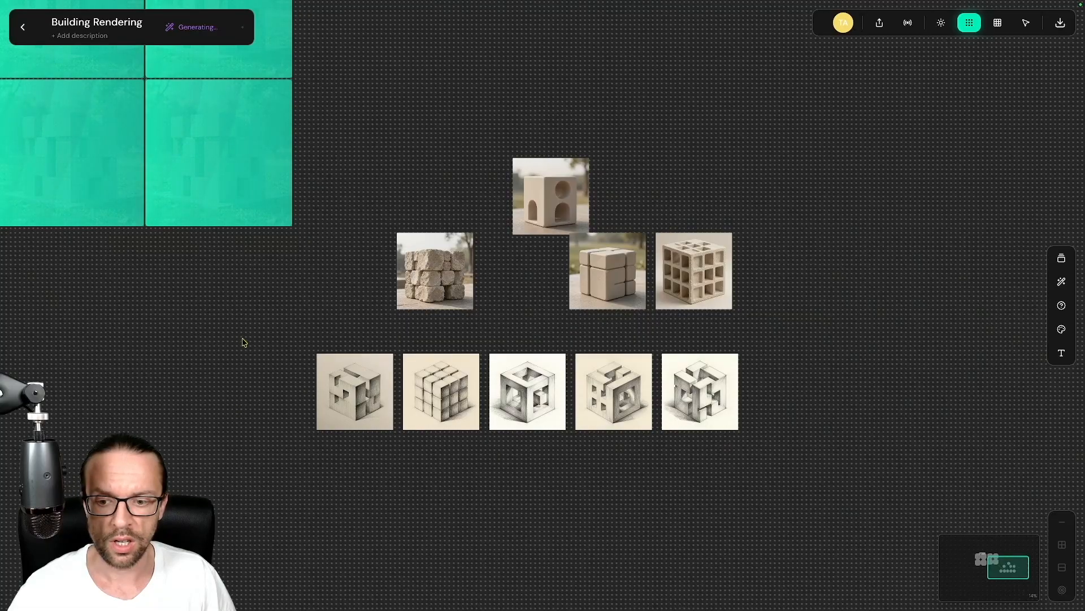
{"action": "mouse_move", "coordinate": [243, 342]}
{"action": "left_mouse_down"}
{"action": "mouse_move", "coordinate": [691, 452]}
{"action": "mouse_move", "coordinate": [718, 398]}
{"action": "left_mouse_up"}
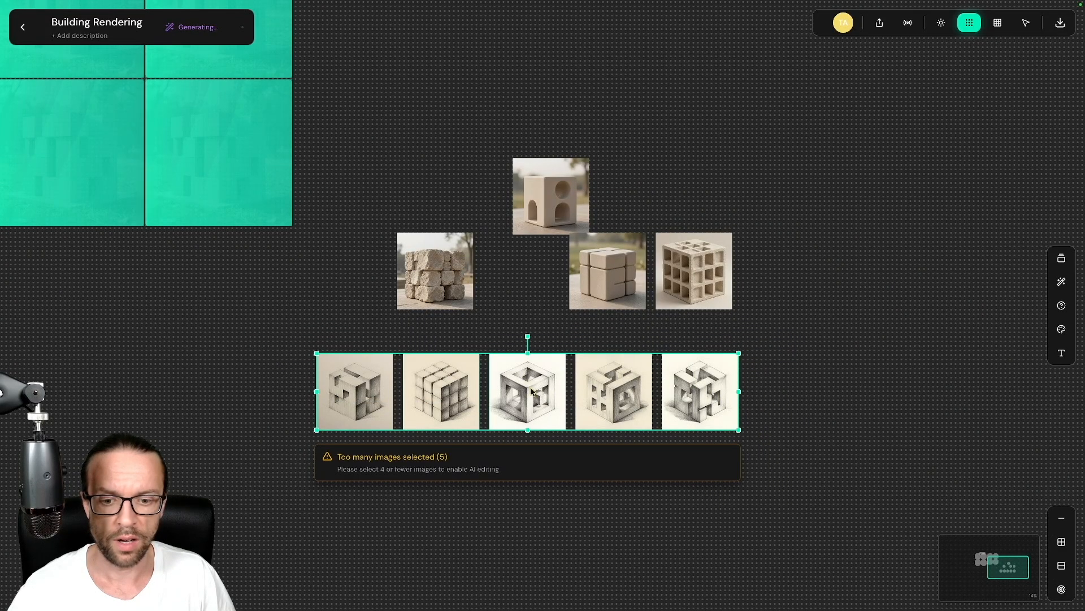
{"action": "left_click_drag", "start_coordinate": [531, 390], "coordinate": [893, 137]}
{"action": "scroll", "coordinate": [739, 330], "scroll_direction": "right", "scroll_amount": 1}
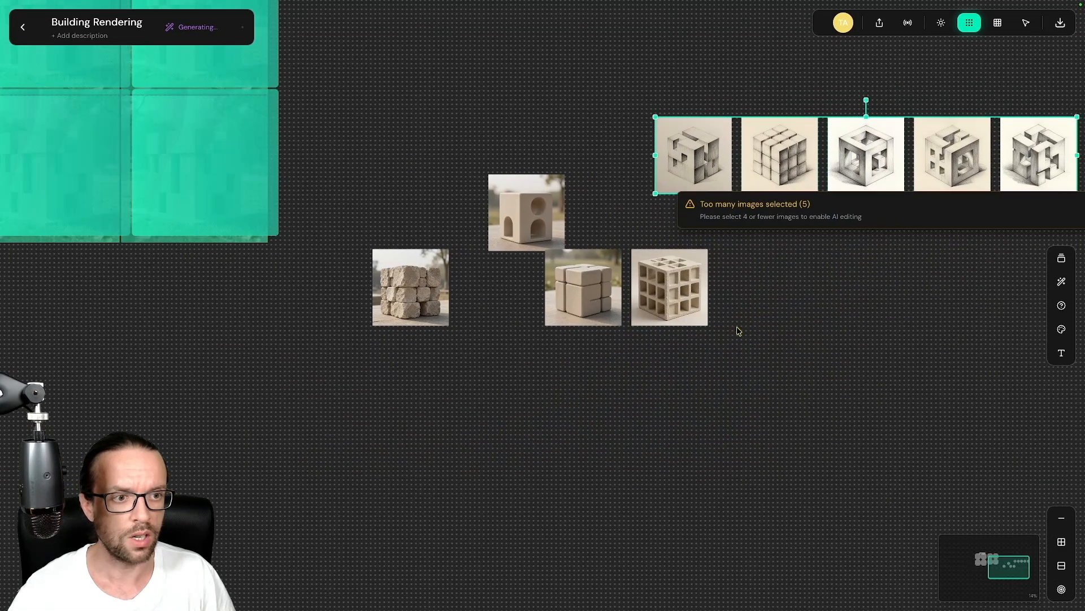
{"action": "scroll", "coordinate": [739, 331], "scroll_direction": "right", "scroll_amount": 3}
{"action": "scroll", "coordinate": [739, 331], "scroll_direction": "up", "scroll_amount": 2}
Step: Add a text label reading 'AI Sketch Ideas' above the five pencil sketches
{"action": "left_click", "coordinate": [728, 223]}
{"action": "left_click", "coordinate": [1062, 354]}
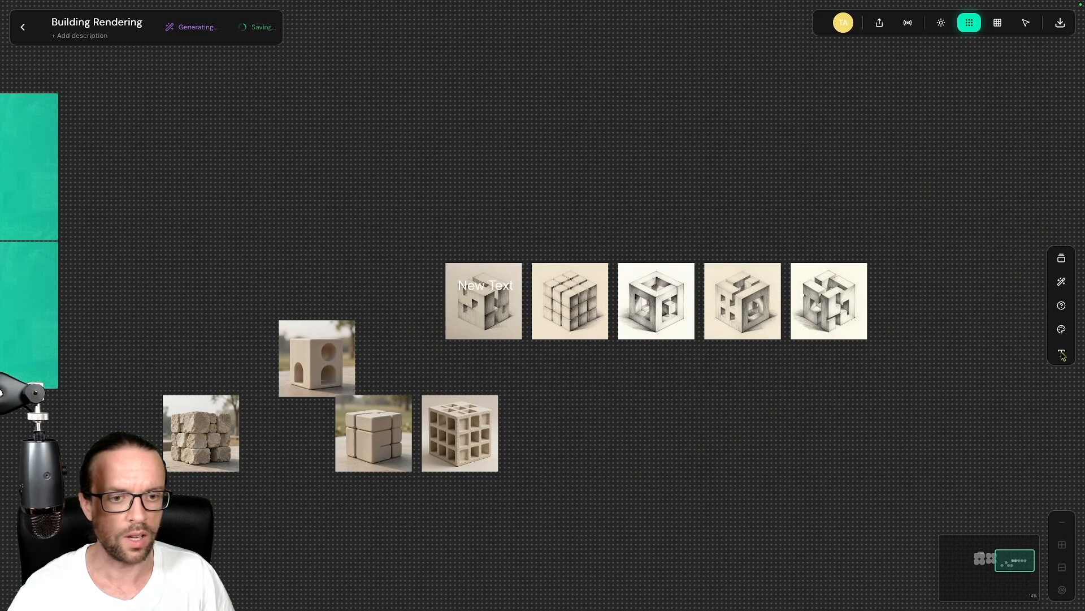
{"action": "left_click_drag", "start_coordinate": [501, 269], "coordinate": [541, 239]}
{"action": "double_click", "coordinate": [538, 240]}
{"action": "type", "text": "AI "}
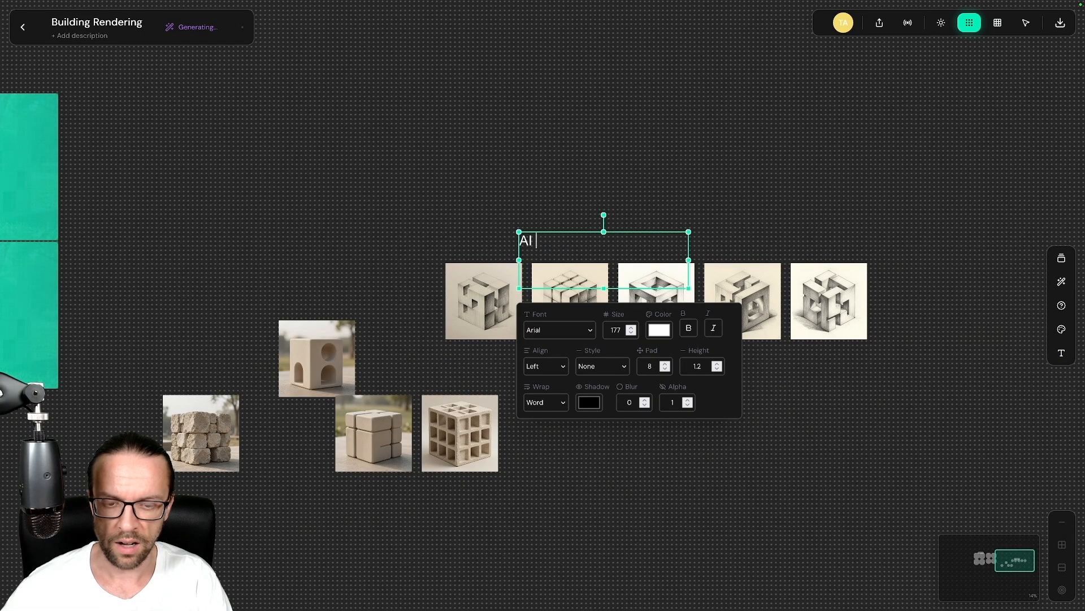
{"action": "type", "text": "Sketch Ideas"}
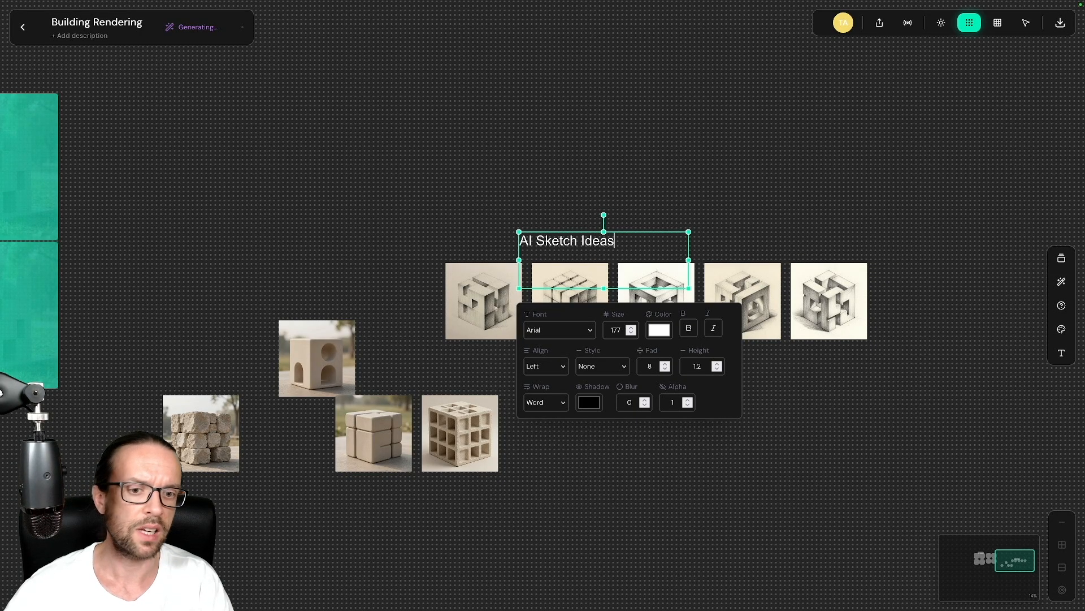
{"action": "left_click", "coordinate": [612, 153]}
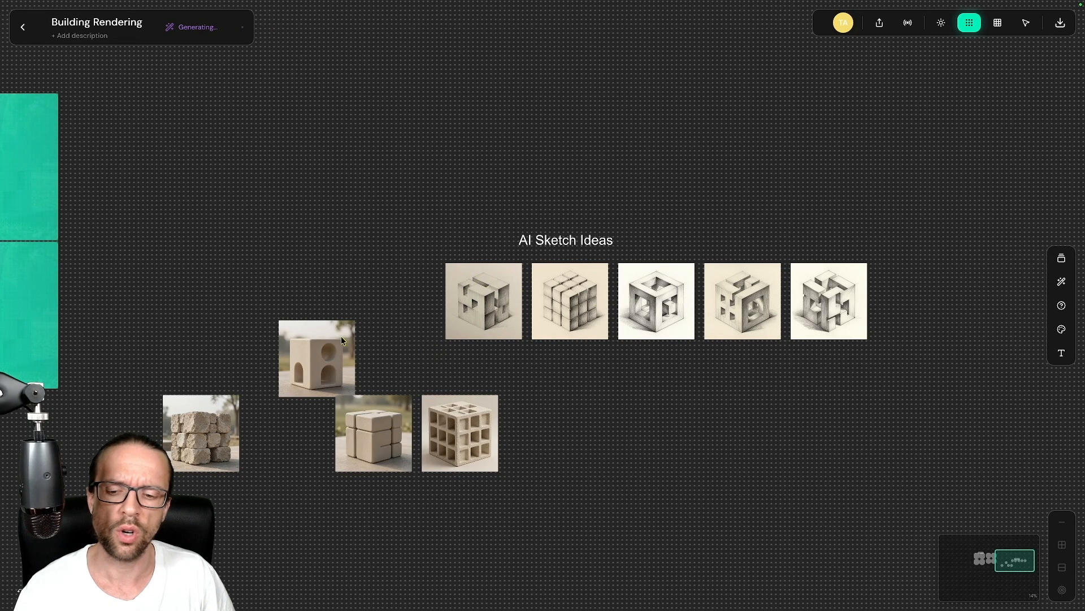
Step: Rearrange the holed and rough stone cube photos so the four cube photos form a 2x2 block
{"action": "left_click", "coordinate": [333, 349]}
{"action": "left_click", "coordinate": [286, 494]}
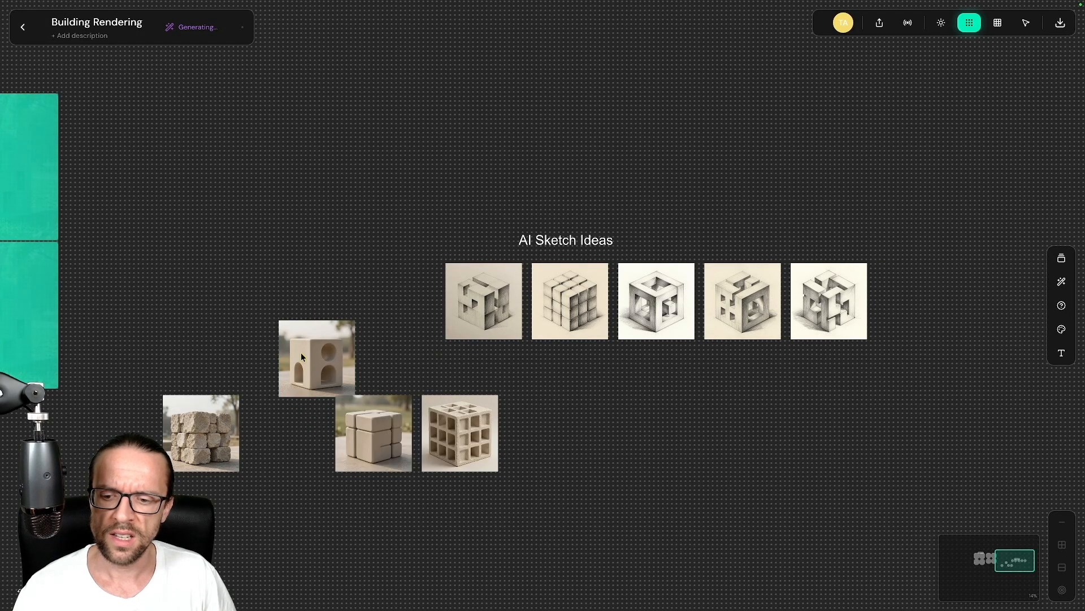
{"action": "left_click_drag", "start_coordinate": [301, 351], "coordinate": [355, 514]}
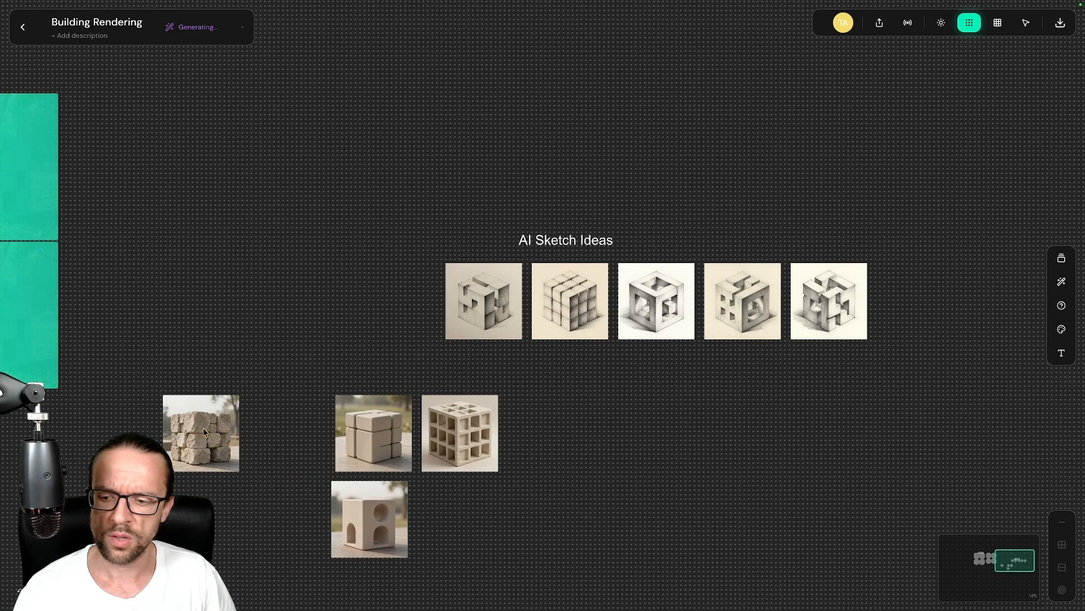
{"action": "left_click_drag", "start_coordinate": [203, 427], "coordinate": [478, 519]}
{"action": "left_click", "coordinate": [291, 293]}
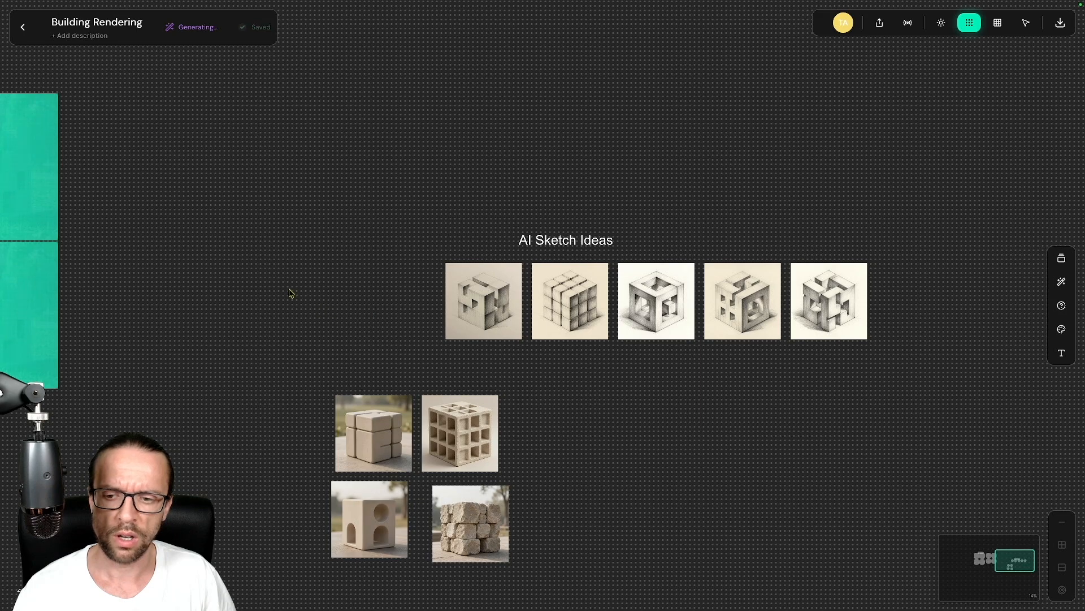
{"action": "mouse_move", "coordinate": [251, 277]}
{"action": "left_mouse_down"}
{"action": "mouse_move", "coordinate": [343, 295]}
{"action": "mouse_move", "coordinate": [731, 311]}
{"action": "left_mouse_up"}
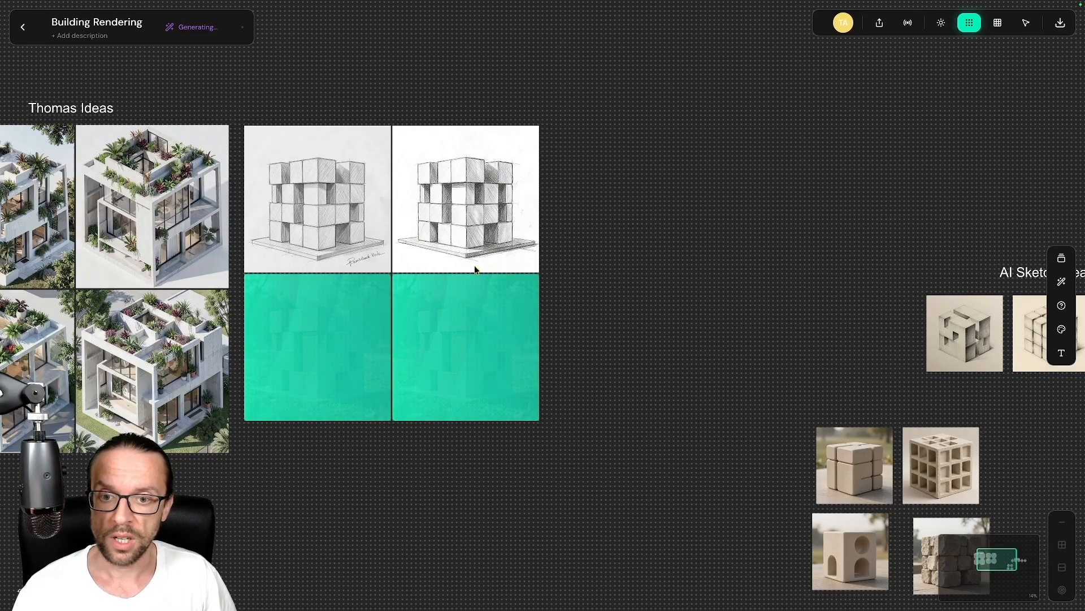
{"action": "left_click", "coordinate": [478, 207]}
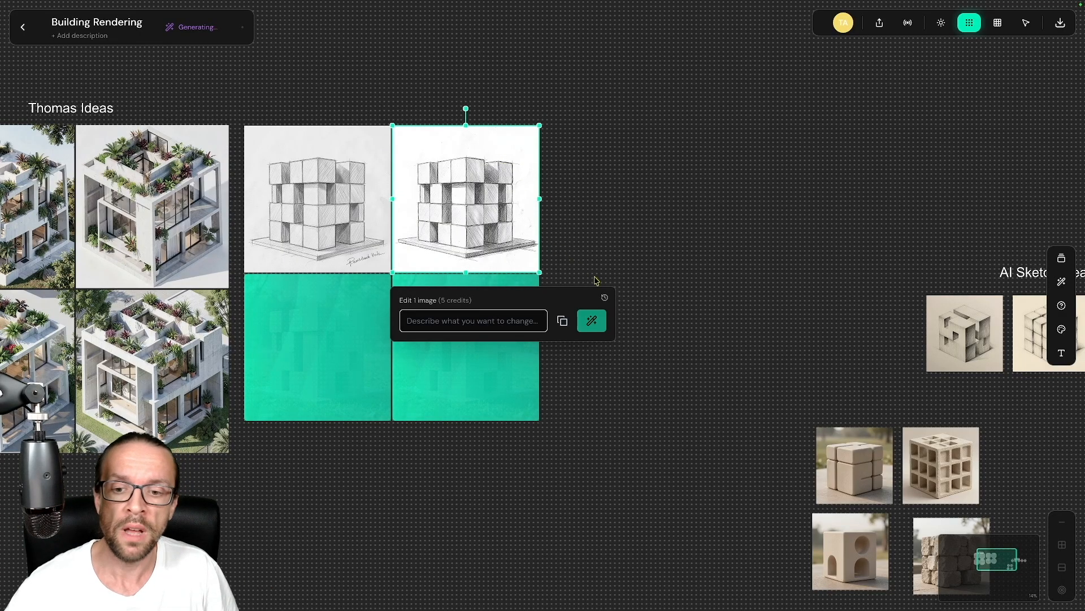
{"action": "left_click", "coordinate": [605, 298]}
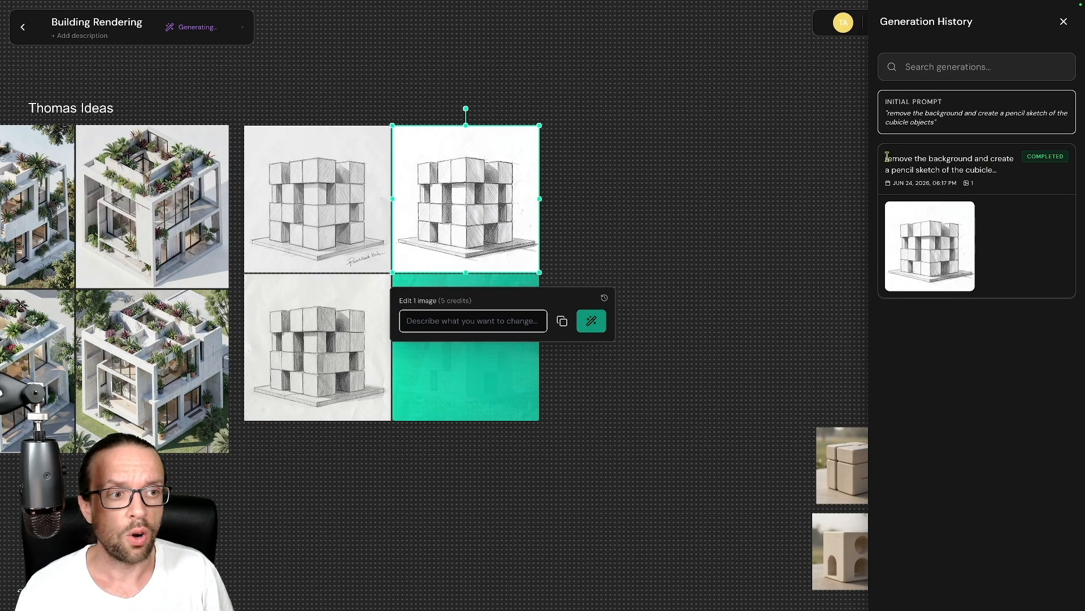
{"action": "left_click", "coordinate": [765, 150]}
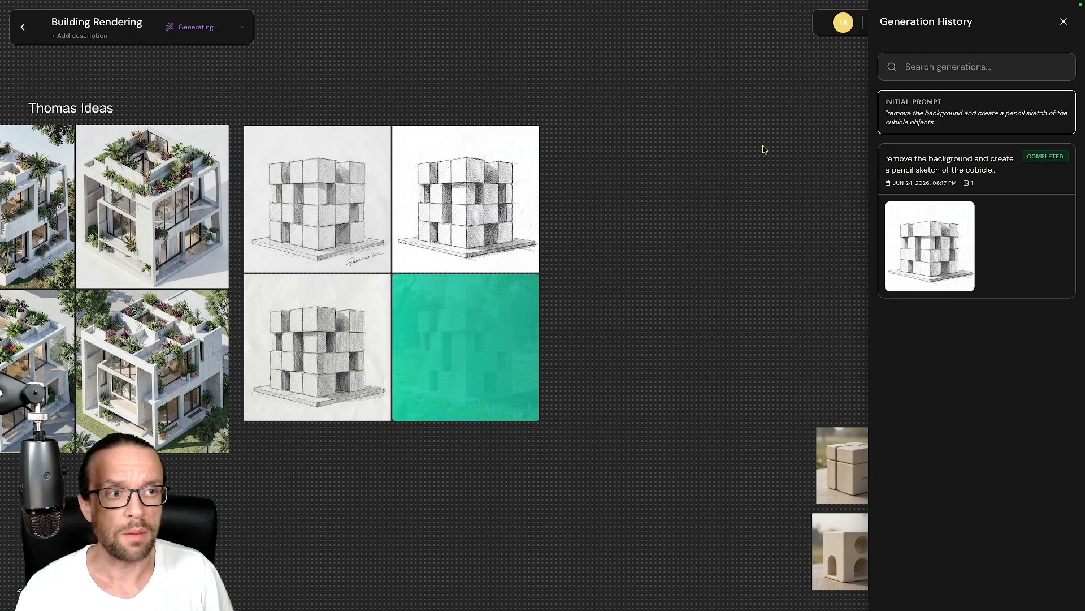
{"action": "left_click", "coordinate": [1064, 25]}
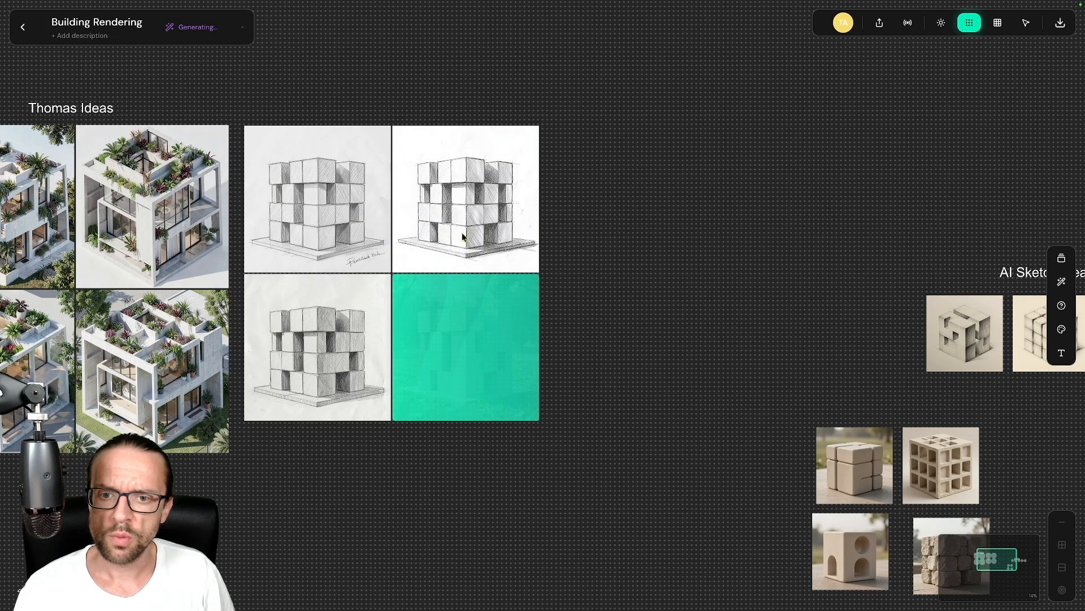
{"action": "left_click", "coordinate": [336, 209]}
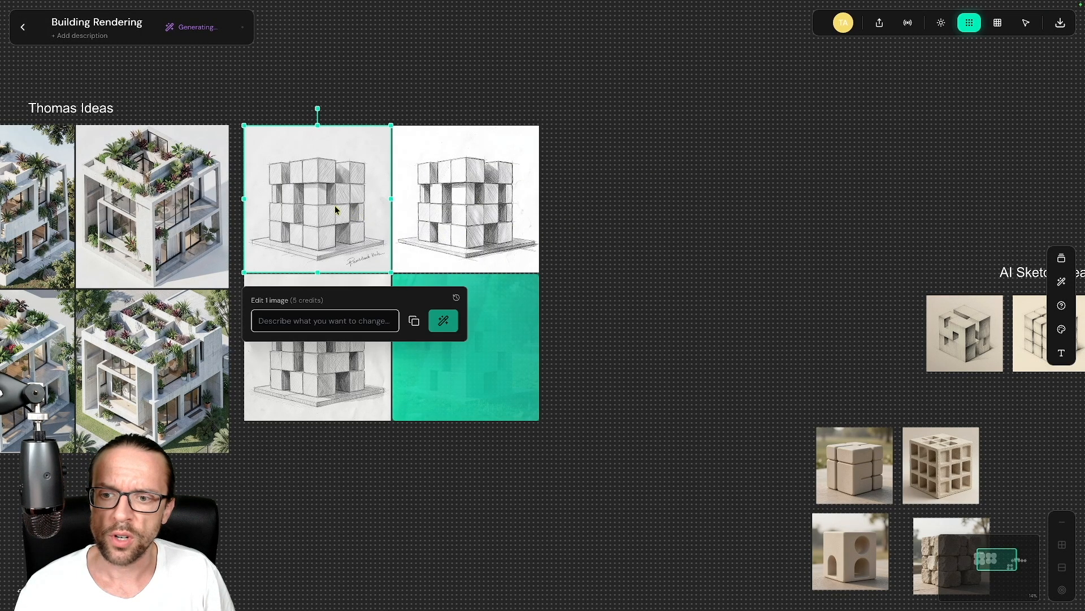
{"action": "left_click", "coordinate": [637, 166]}
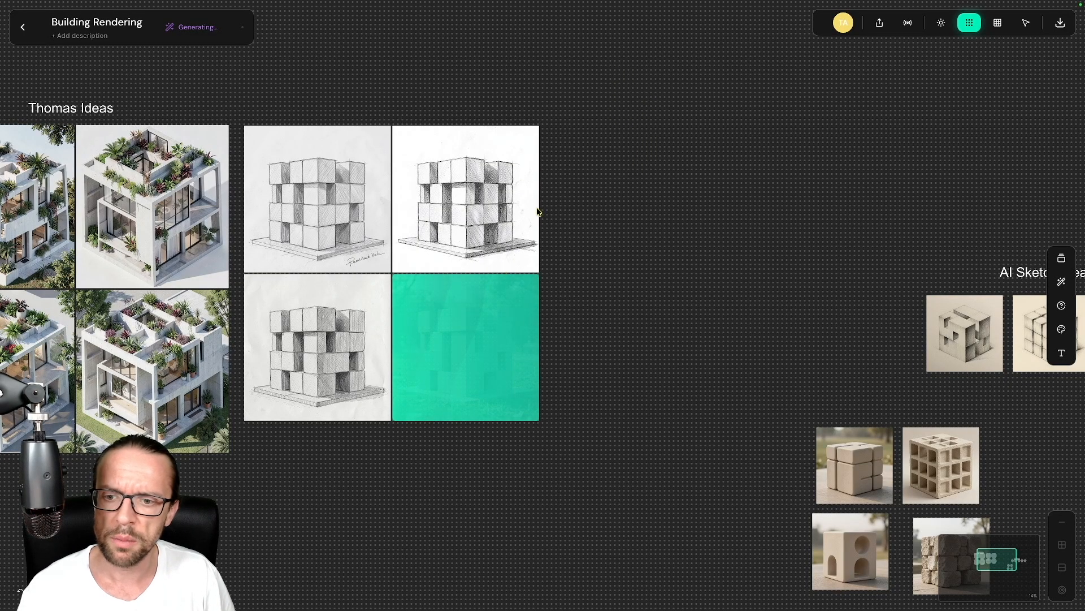
{"action": "scroll", "coordinate": [291, 98], "scroll_direction": "left", "scroll_amount": 5}
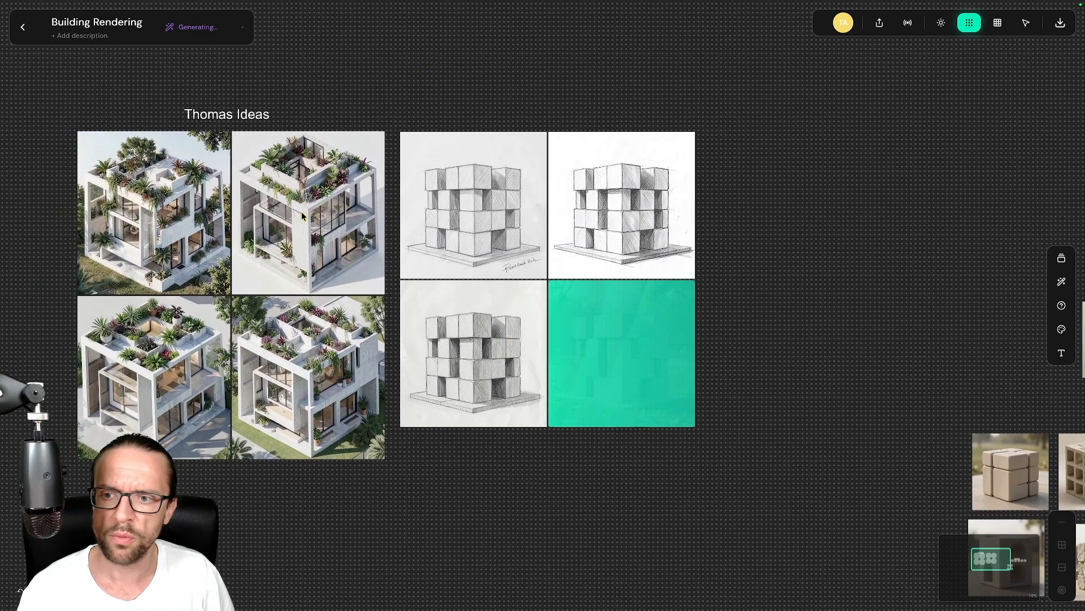
{"action": "left_click", "coordinate": [303, 214]}
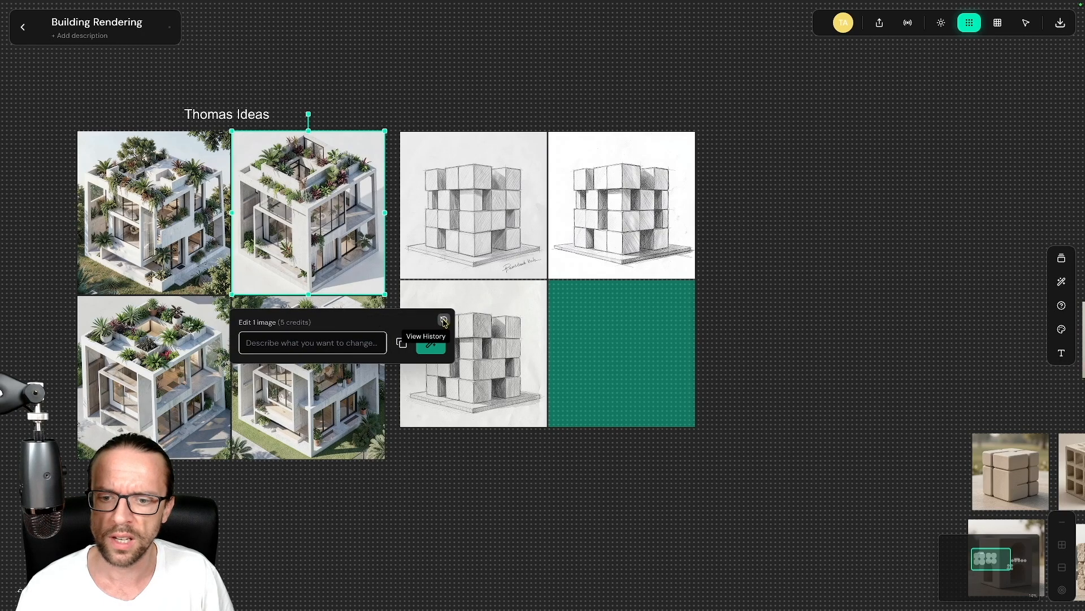
Step: Copy the house rendering's initial prompt from its generation history
{"action": "left_click", "coordinate": [444, 321]}
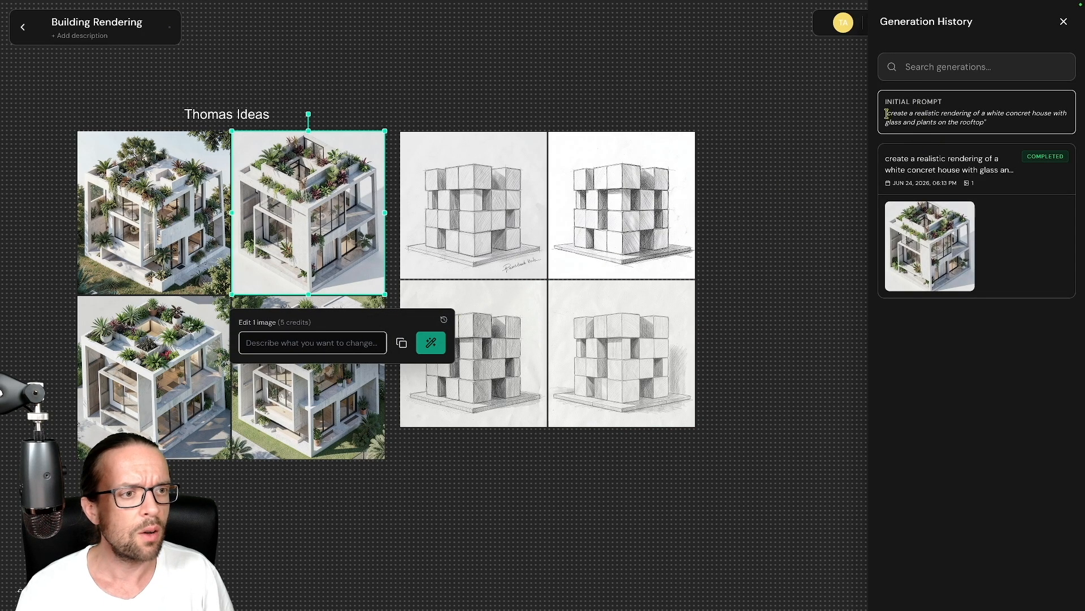
{"action": "left_click_drag", "start_coordinate": [887, 113], "coordinate": [982, 123]}
{"action": "right_click", "coordinate": [978, 119]}
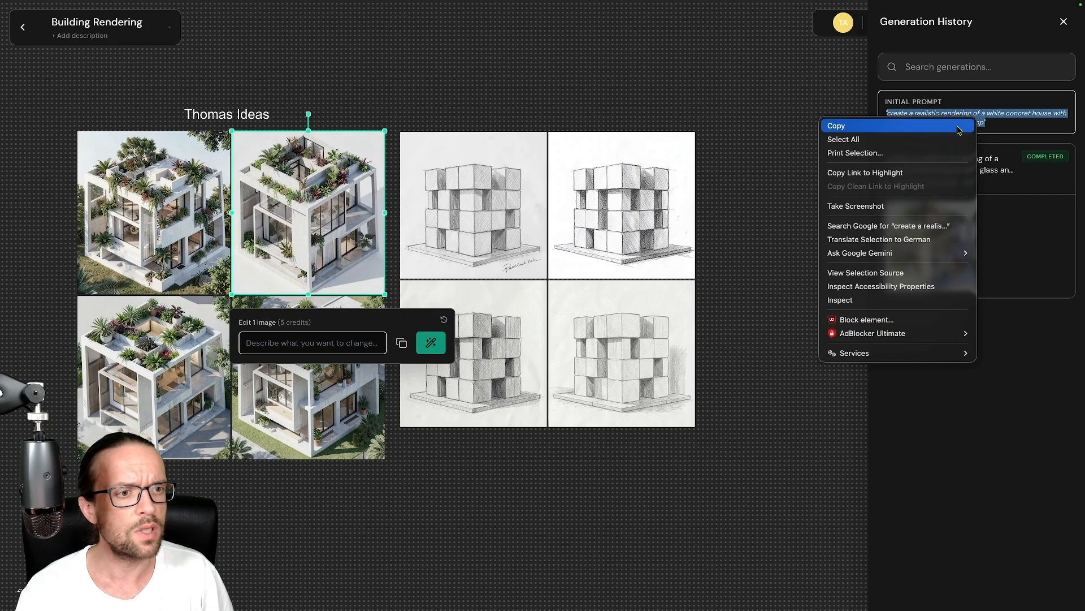
{"action": "left_click", "coordinate": [831, 124]}
{"action": "left_click", "coordinate": [797, 100]}
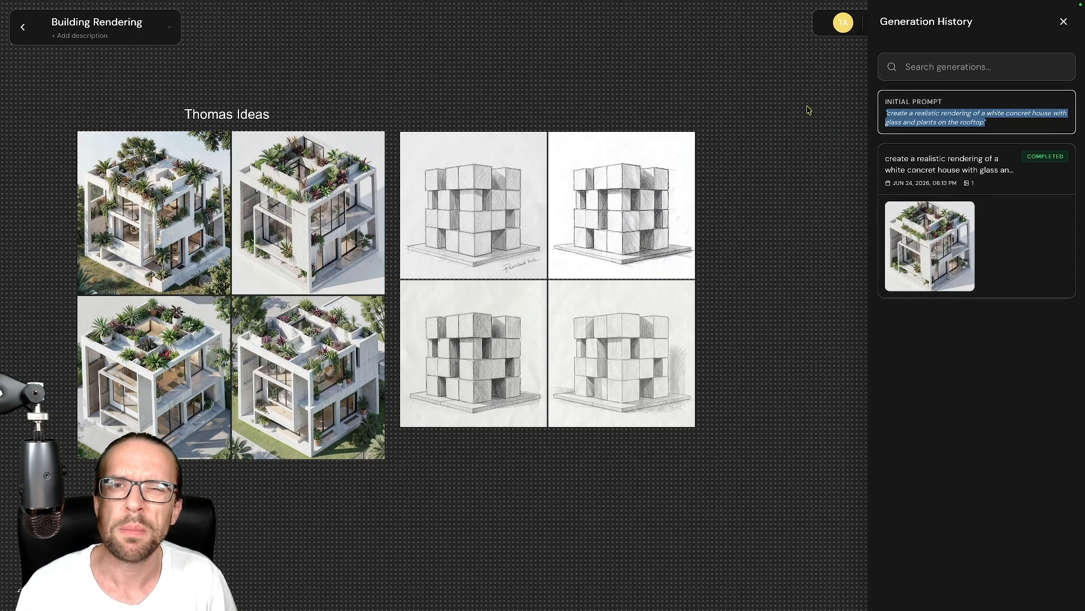
{"action": "left_click", "coordinate": [1063, 22]}
Step: Paste the white concrete house prompt as the edit for the four pencil sketches and generate
{"action": "mouse_move", "coordinate": [829, 86]}
{"action": "left_mouse_down"}
{"action": "mouse_move", "coordinate": [557, 279]}
{"action": "mouse_move", "coordinate": [395, 424]}
{"action": "mouse_move", "coordinate": [398, 443]}
{"action": "left_mouse_up"}
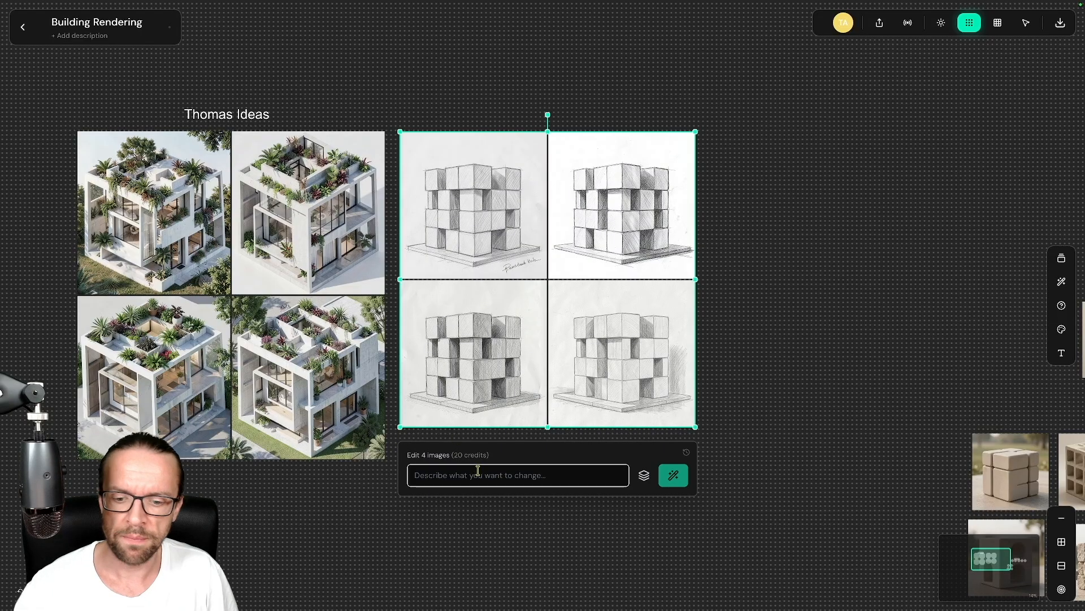
{"action": "left_click", "coordinate": [475, 474]}
{"action": "key", "text": "ctrl+v"}
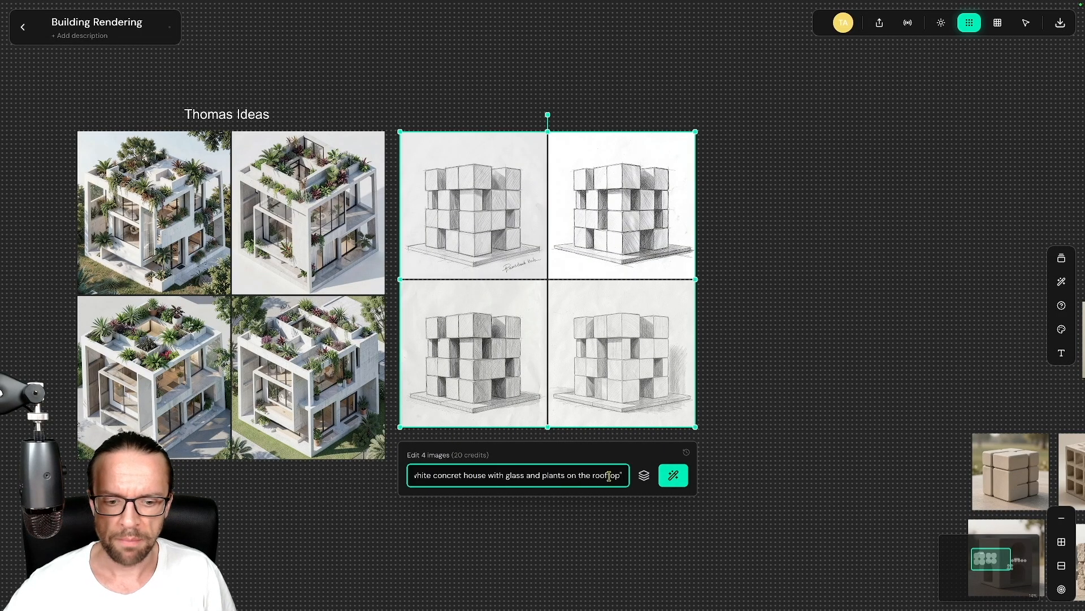
{"action": "key", "text": "BackSpace"}
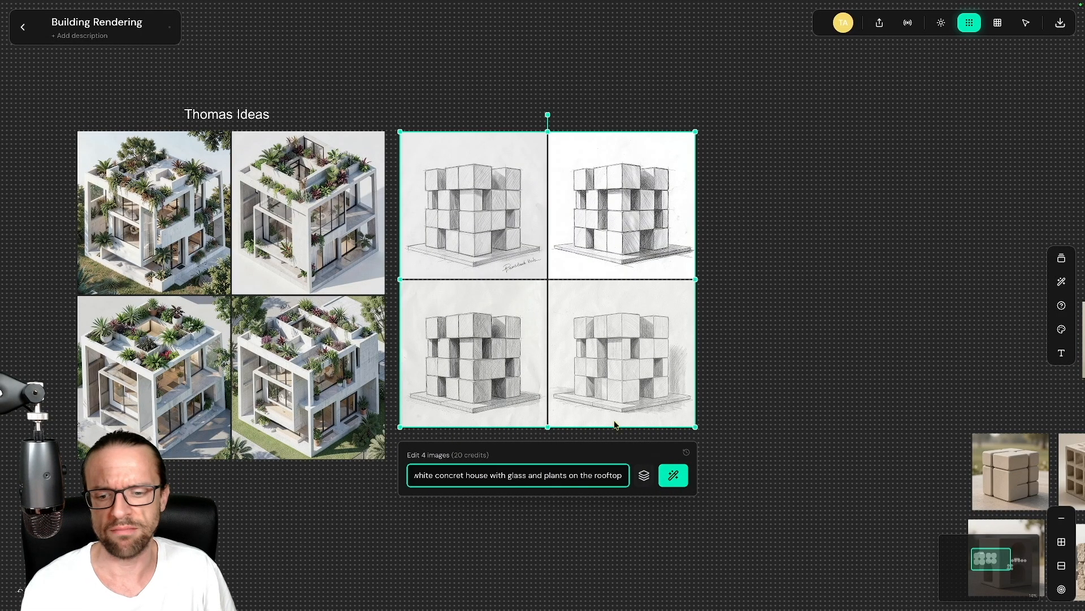
{"action": "left_click", "coordinate": [671, 481]}
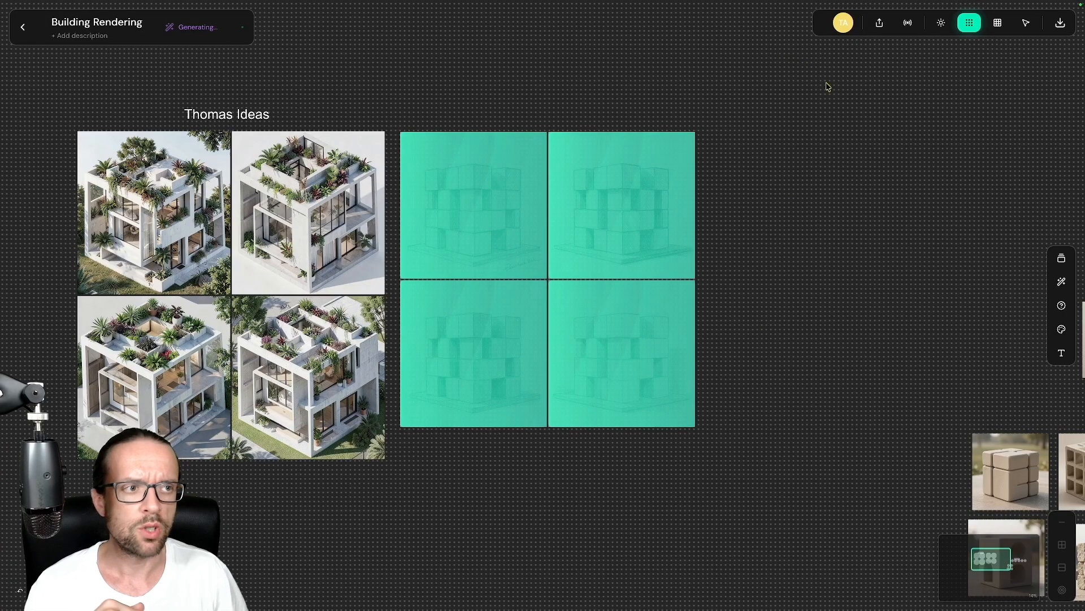
Step: Add a heading of the designer's first name plus 'AI suggestions', centred above the four-image grid
{"action": "left_click", "coordinate": [1062, 353]}
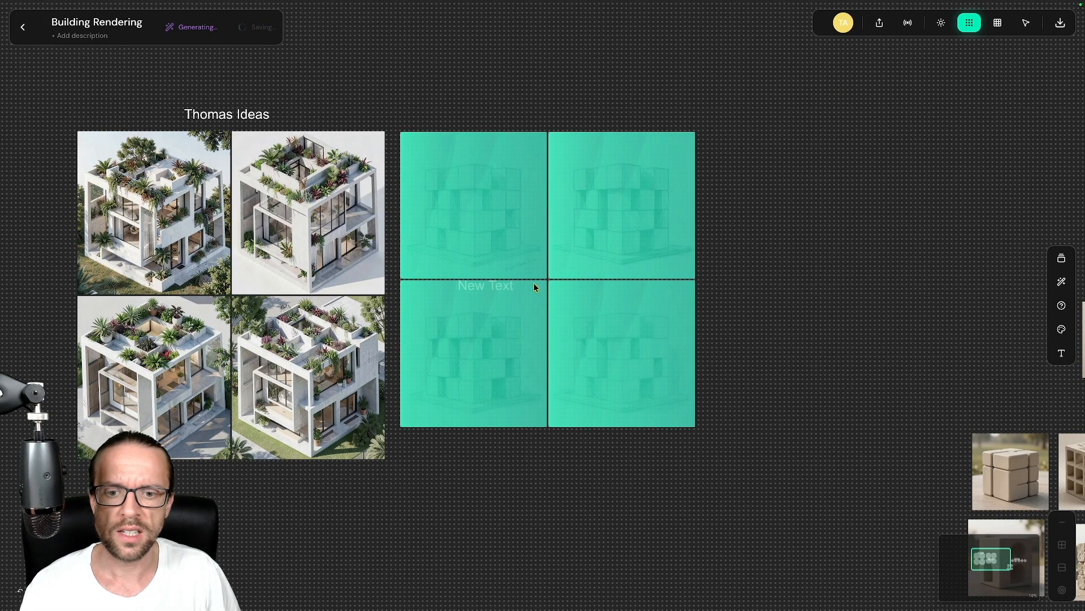
{"action": "left_click", "coordinate": [482, 287]}
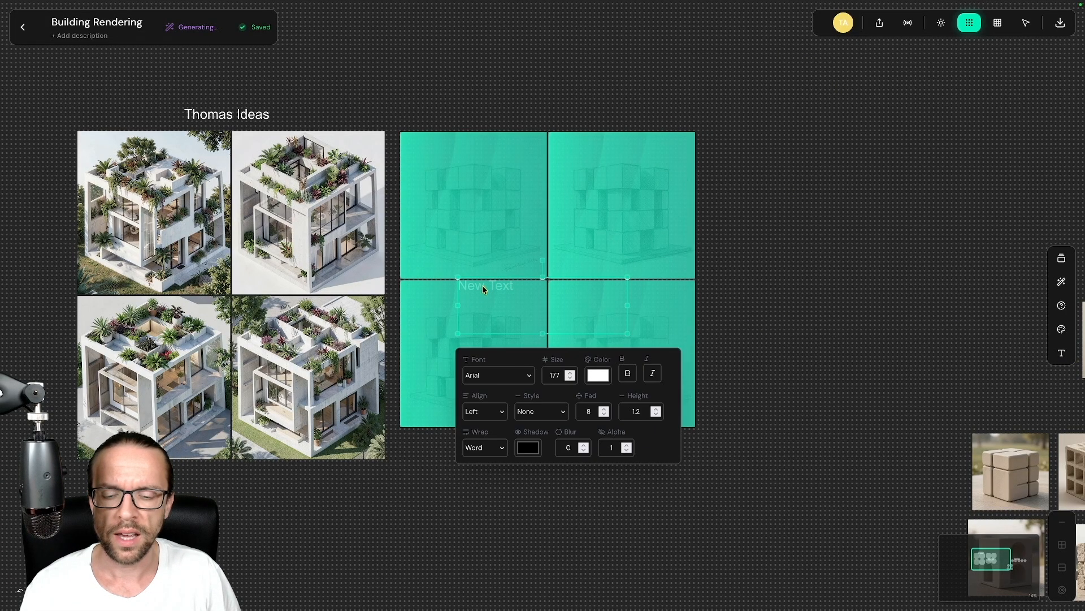
{"action": "left_click_drag", "start_coordinate": [483, 286], "coordinate": [528, 111]}
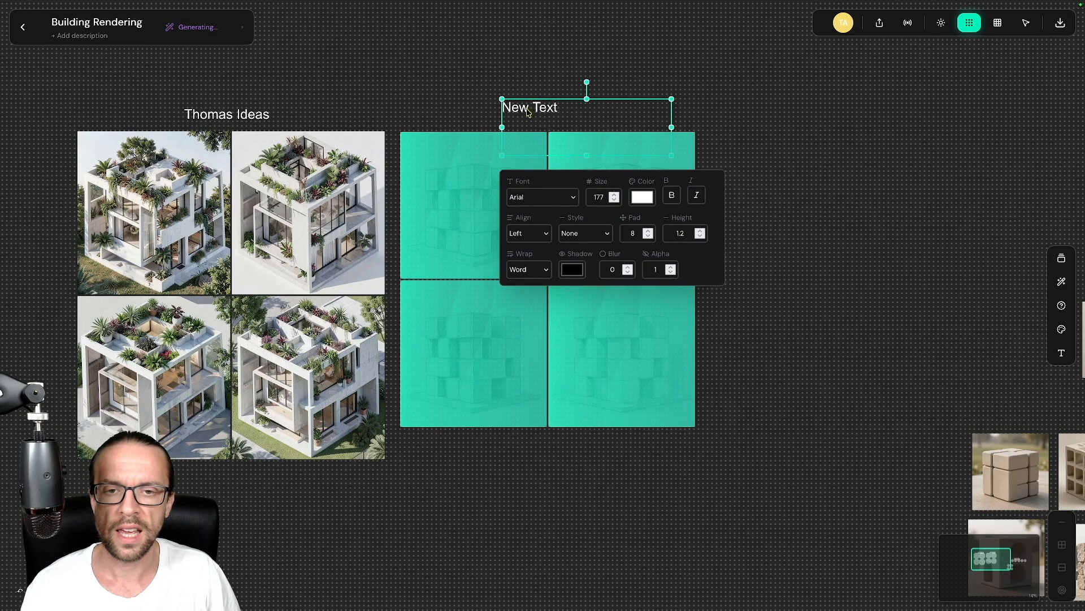
{"action": "double_click", "coordinate": [527, 112]}
{"action": "key", "text": "ctrl+a"}
{"action": "type", "text": "Th"}
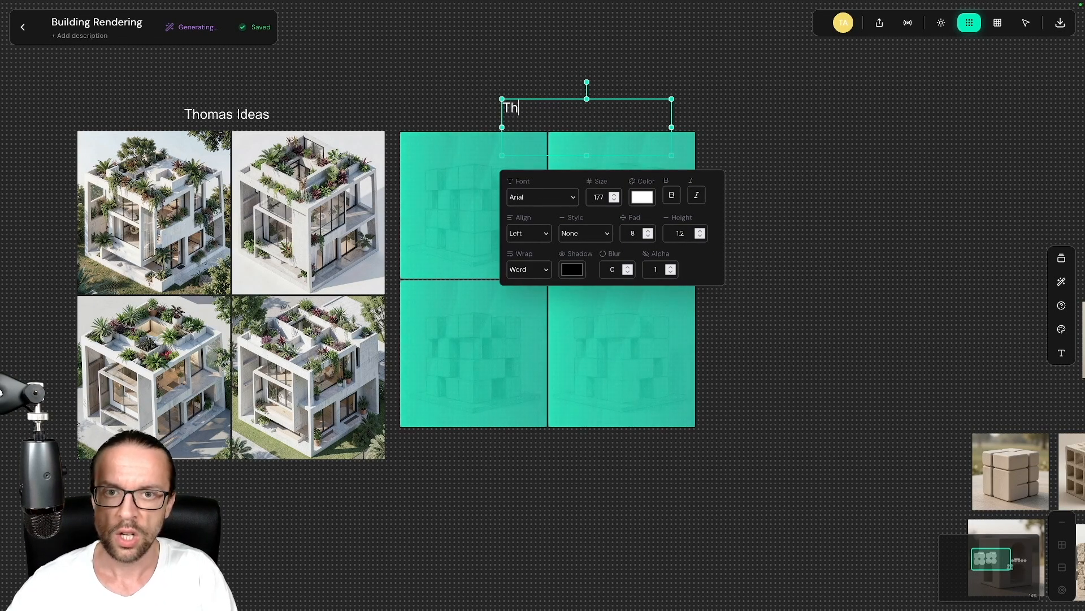
{"action": "type", "text": "omas AI suggestions"}
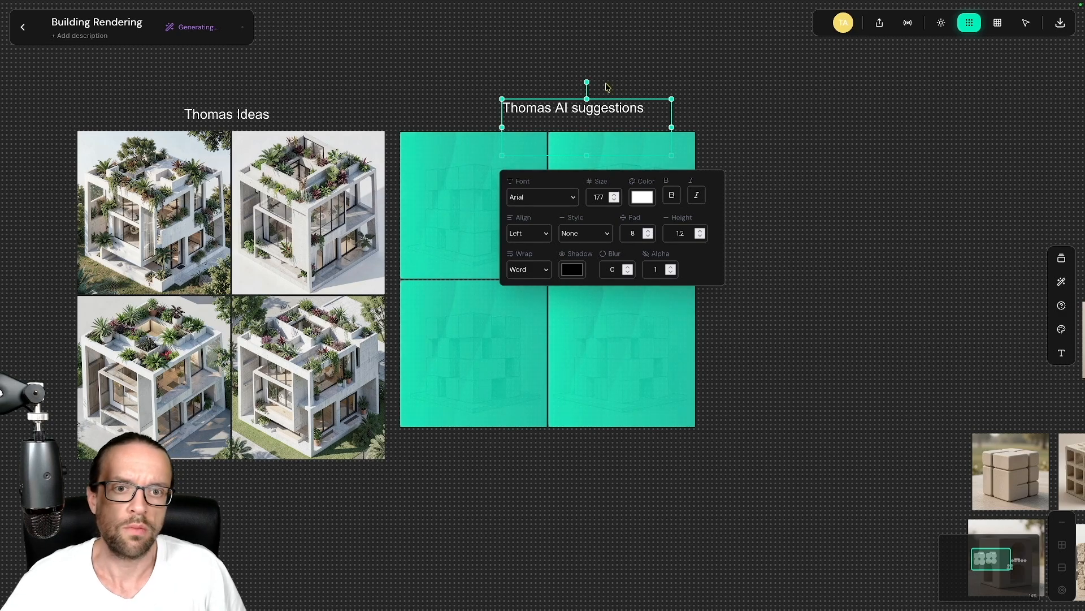
{"action": "left_click", "coordinate": [798, 135]}
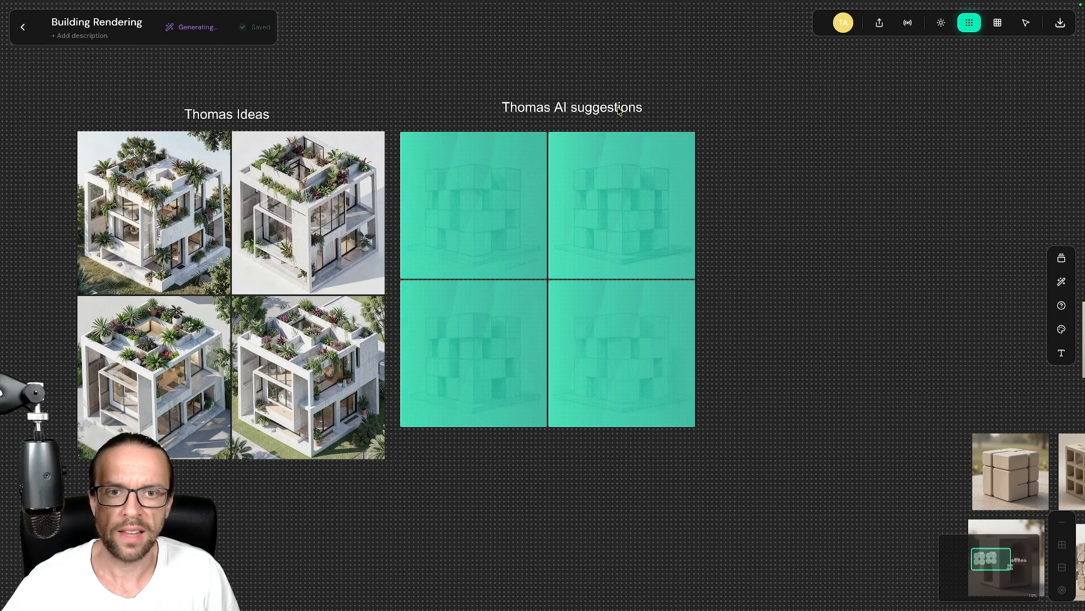
{"action": "left_click_drag", "start_coordinate": [619, 107], "coordinate": [591, 110]}
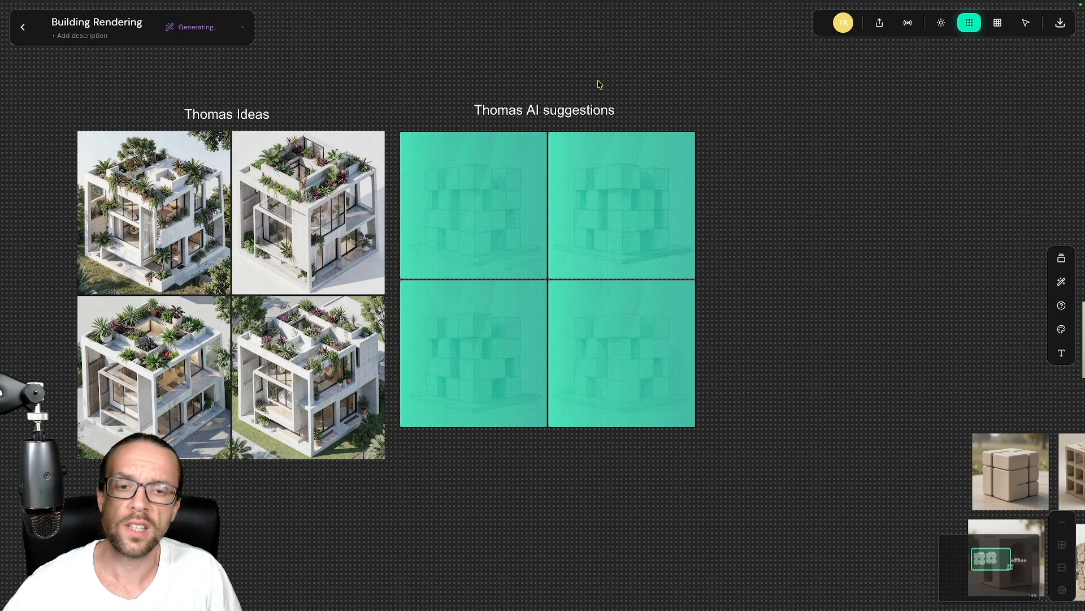